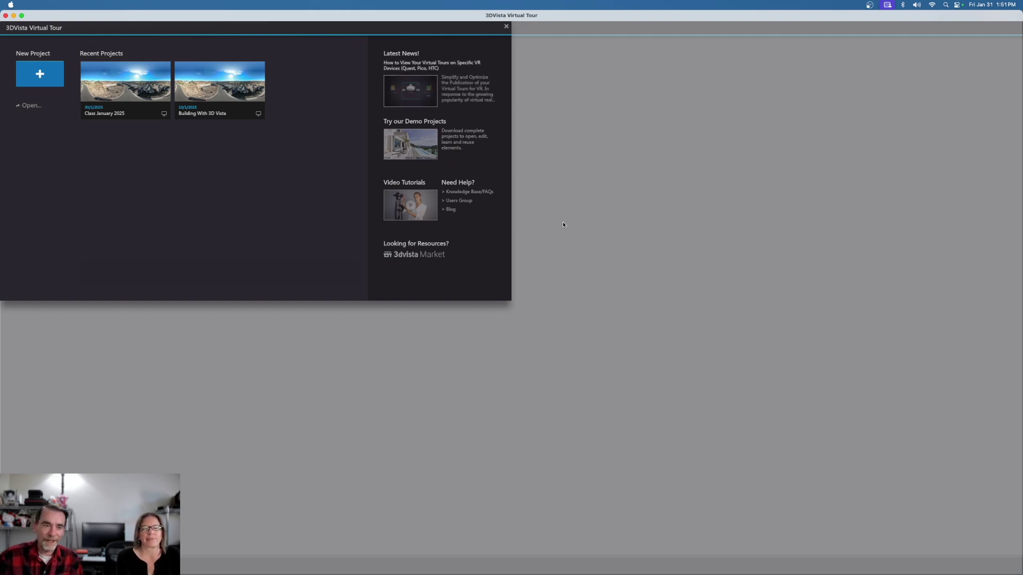
Open the Class January 2025 project and select the Aerial Tour-1 panorama in the playlist.
click(137, 95)
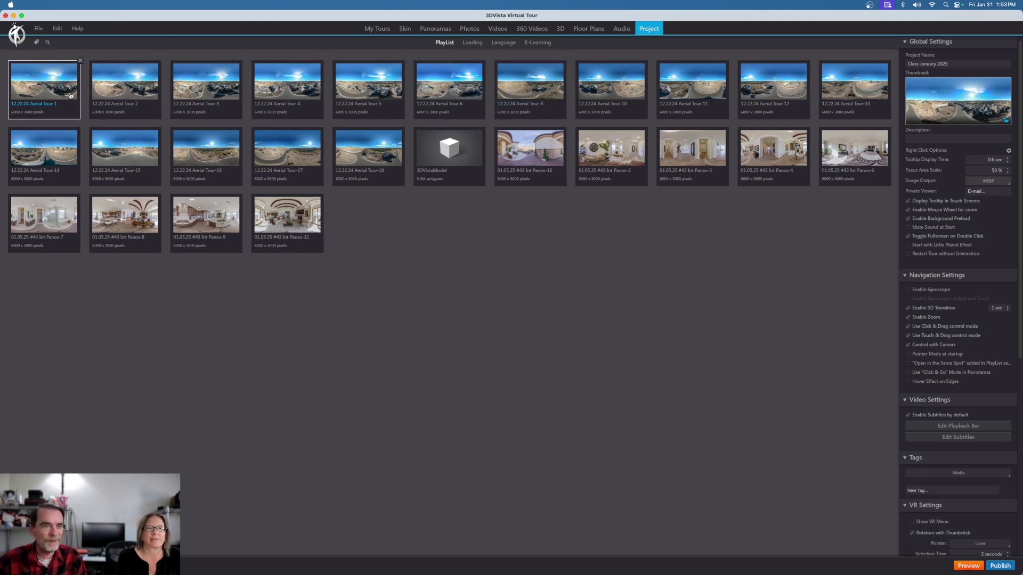
click(48, 83)
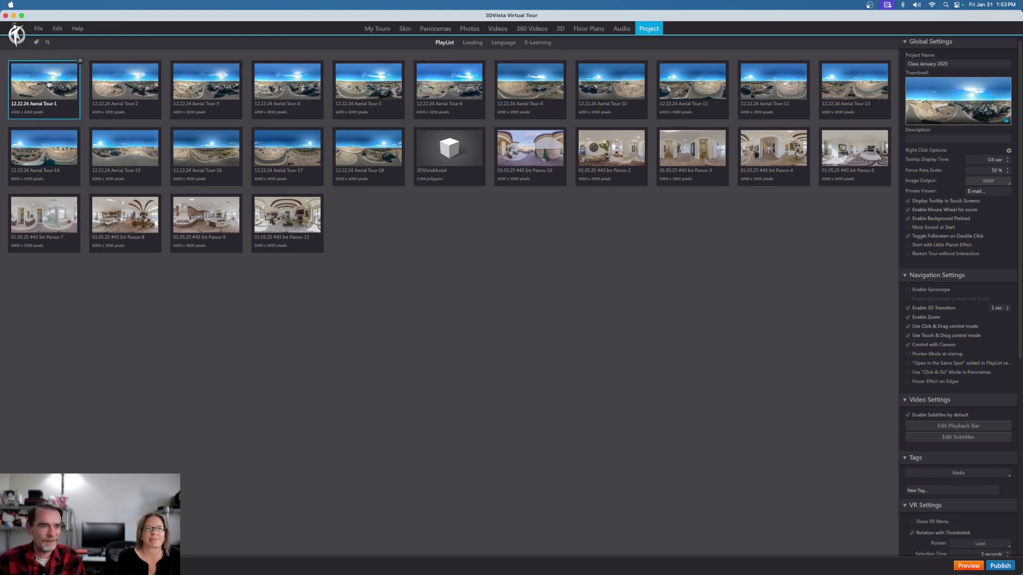
Open Aerial Tour-1 and set its initial view on the corner house and curving road.
double_click(48, 84)
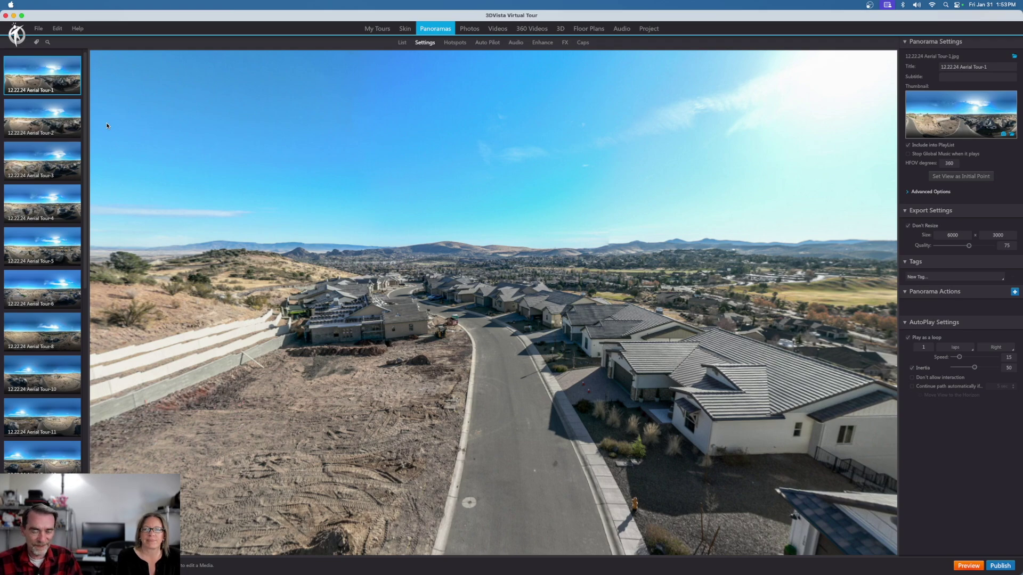
drag(486, 316, 288, 339)
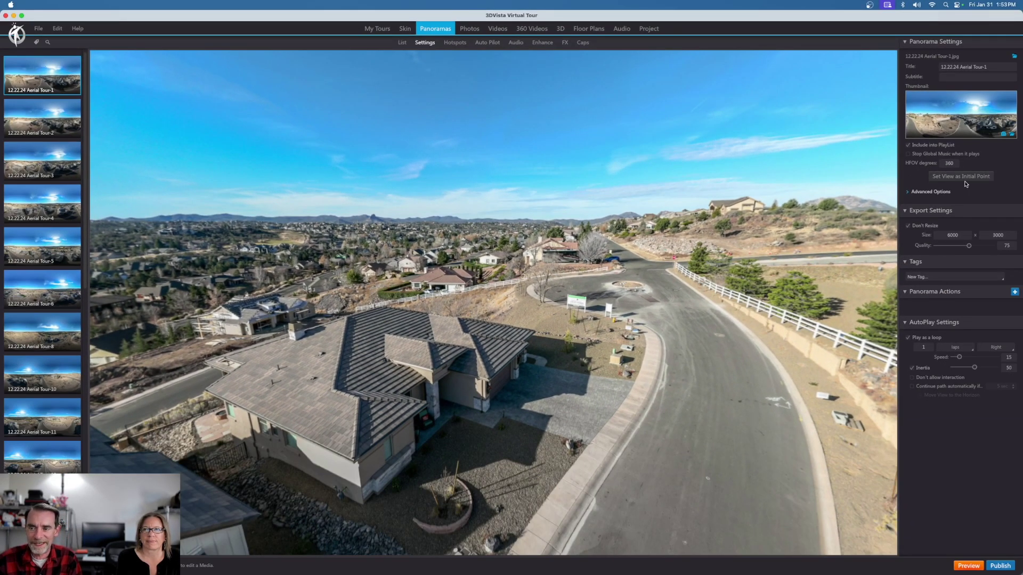
drag(687, 299, 680, 197)
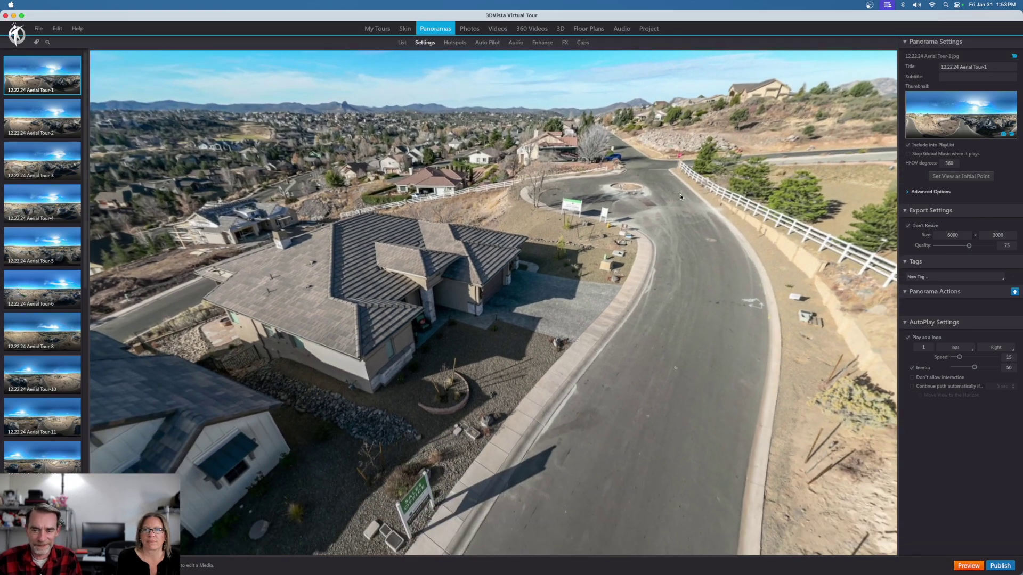
click(976, 177)
drag(685, 255, 820, 315)
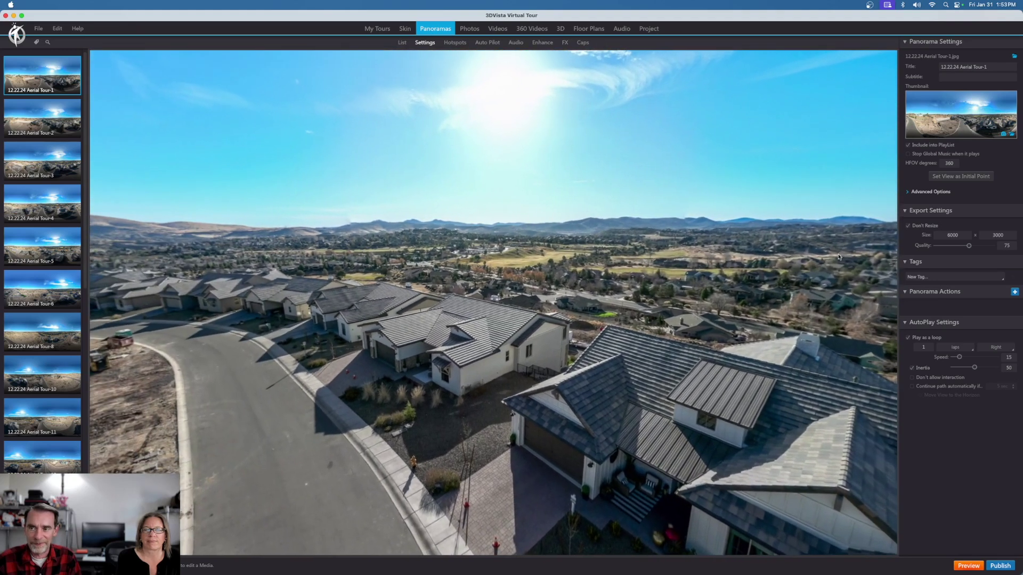
drag(381, 281, 423, 292)
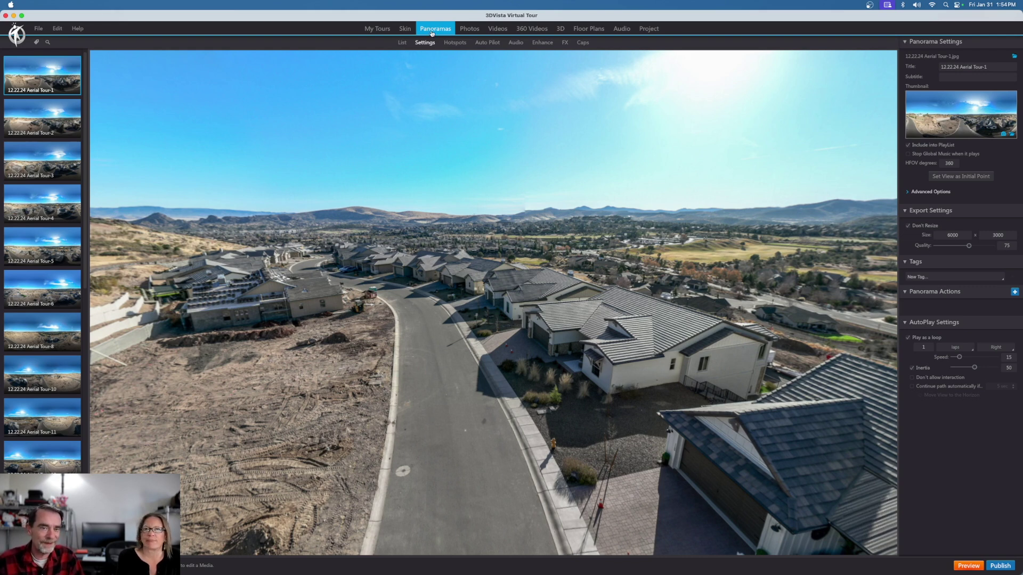
Inspect Aerial Tour-1's GoTo Aerial Tour-2 ring hotspot on the street in the hotspot editor.
click(464, 48)
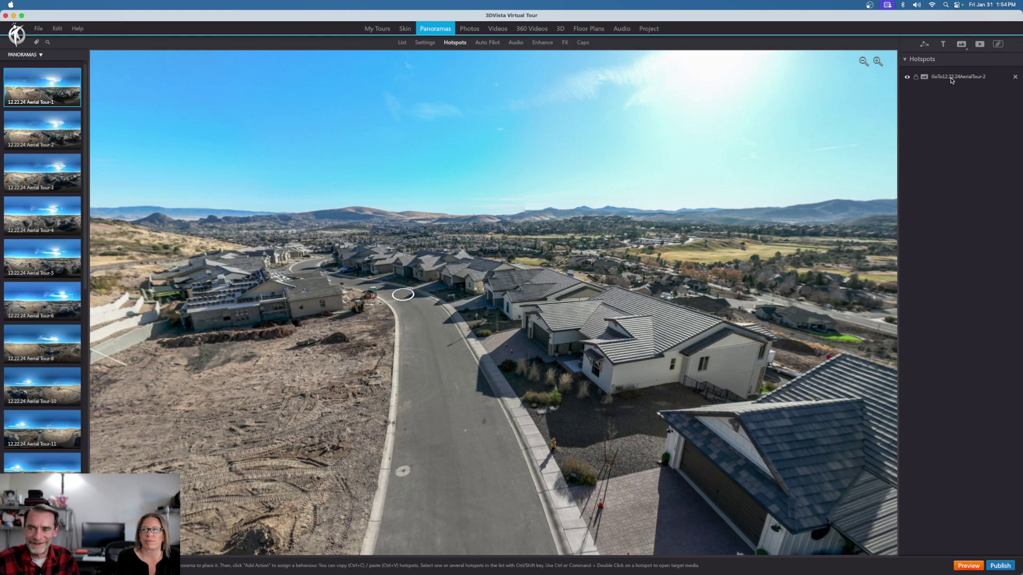
click(413, 297)
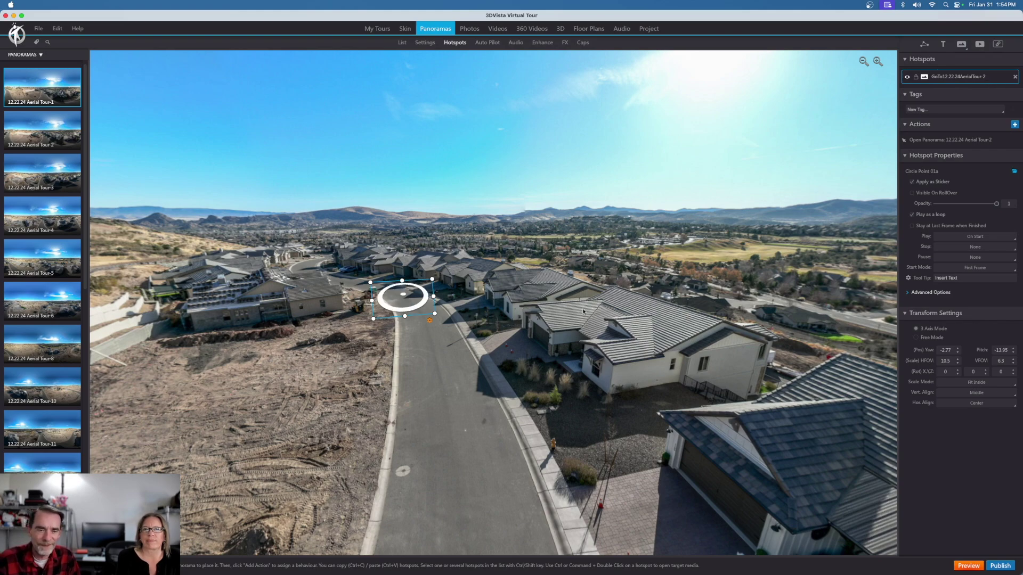
drag(583, 312, 450, 313)
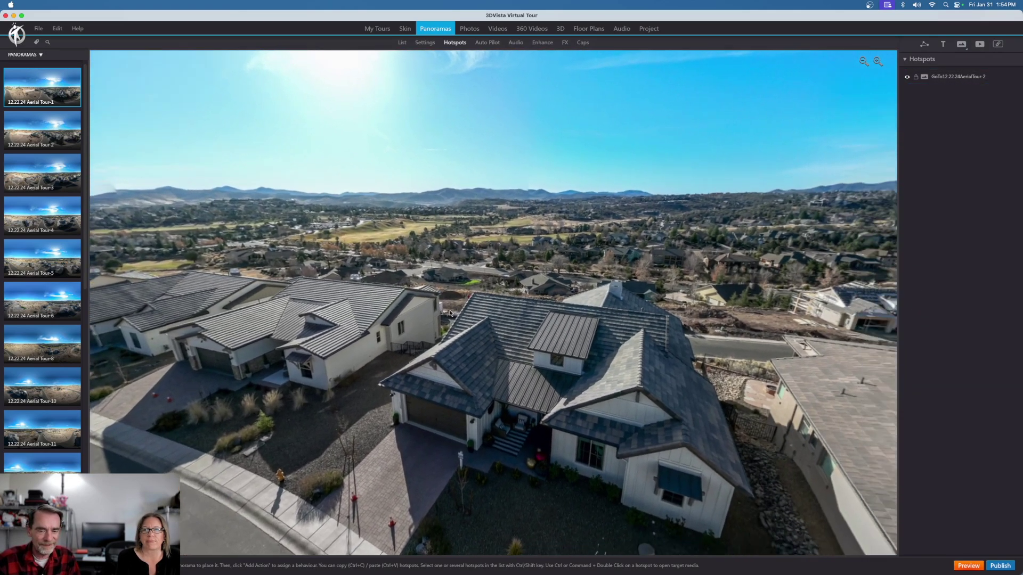
drag(586, 306, 598, 354)
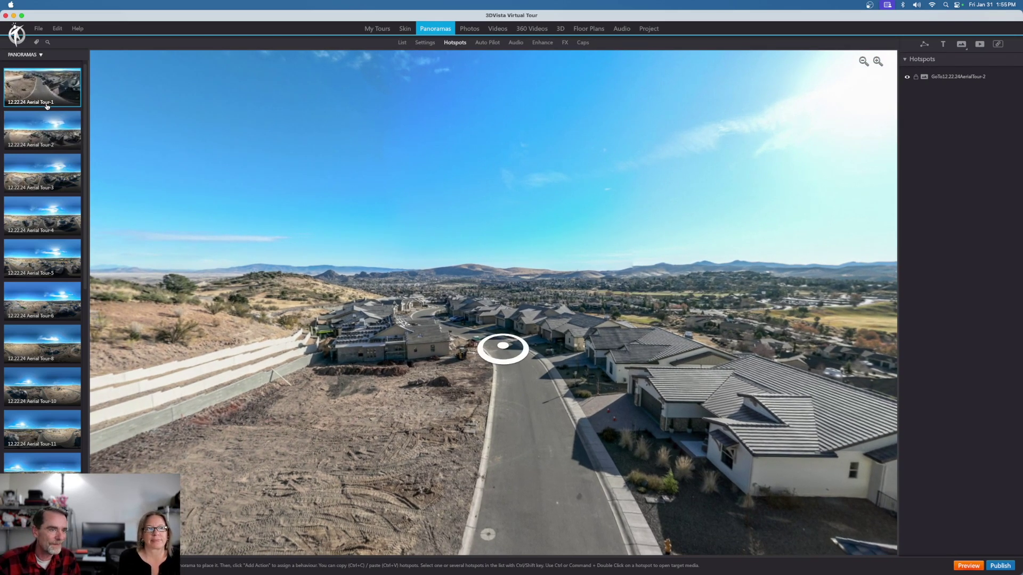
Load Aerial Tour-2 to see its Tour-1 and Tour-3 rings, Polygon and Text hotspots.
click(47, 132)
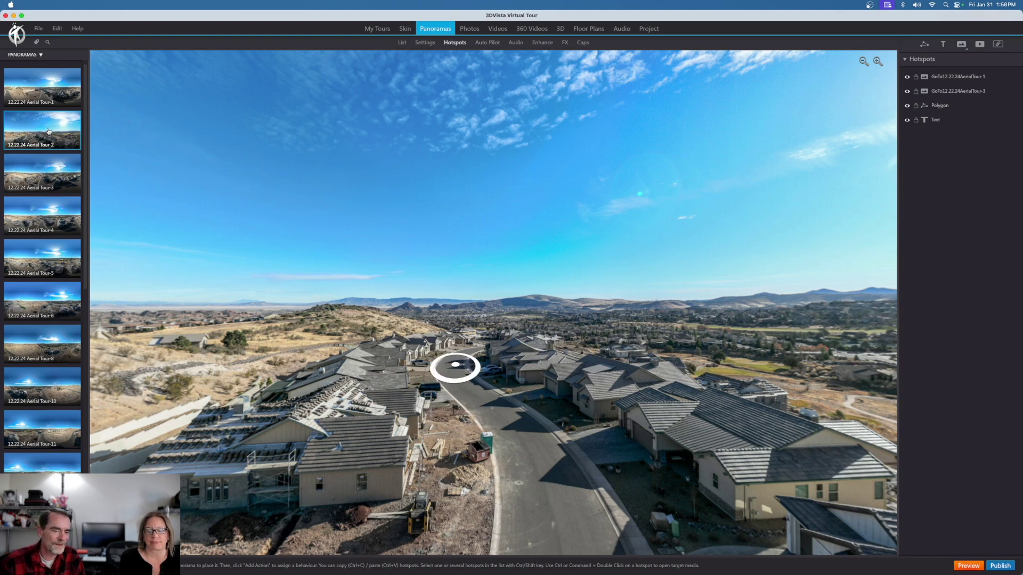
click(58, 386)
scroll(62, 408, down, 4)
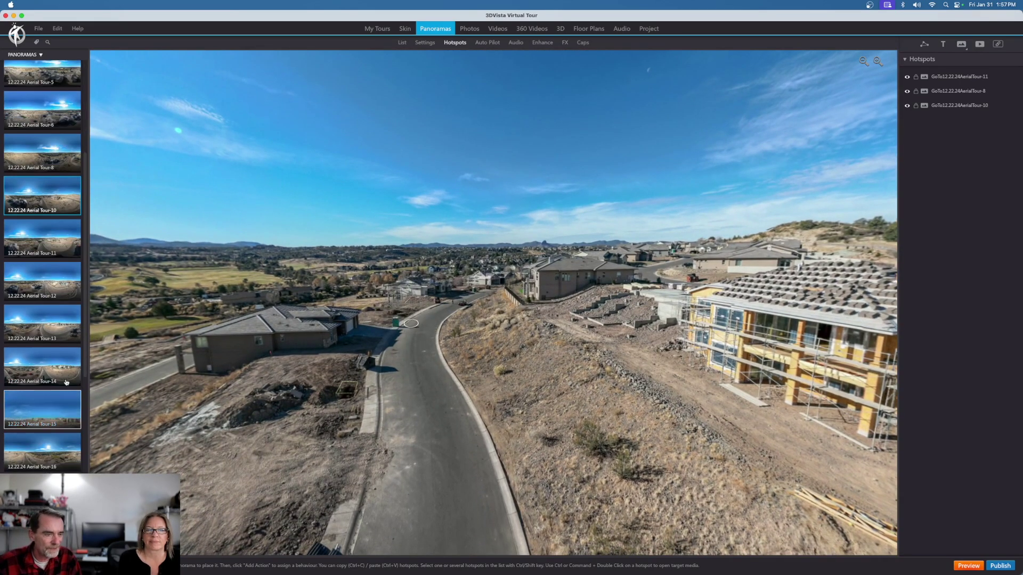
click(53, 329)
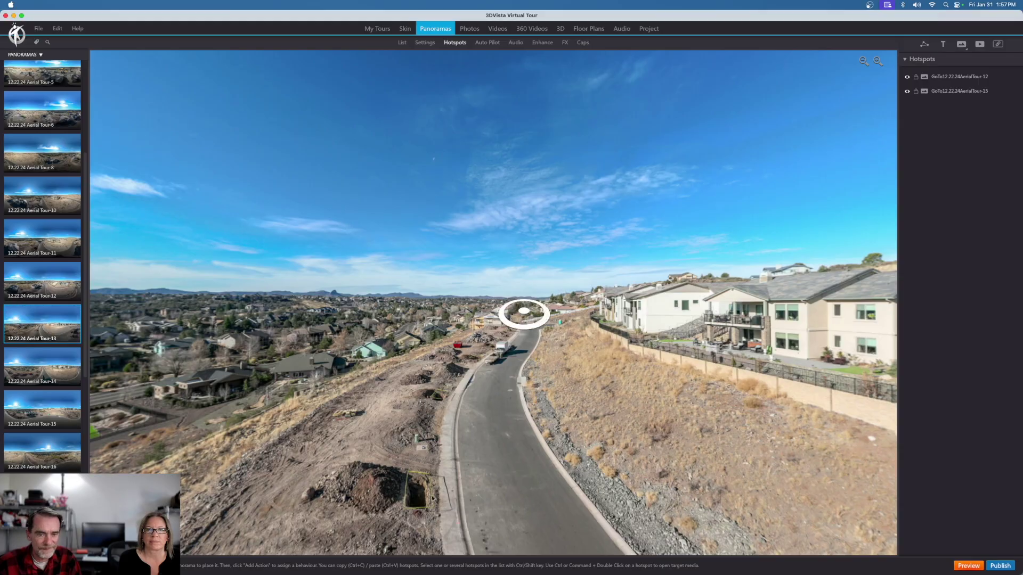
drag(508, 464, 506, 440)
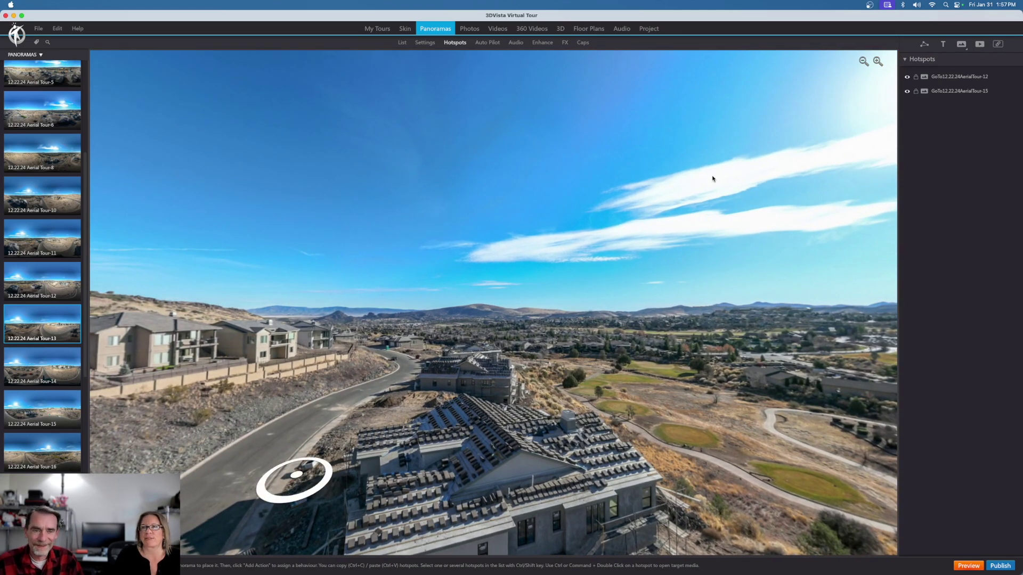
click(55, 111)
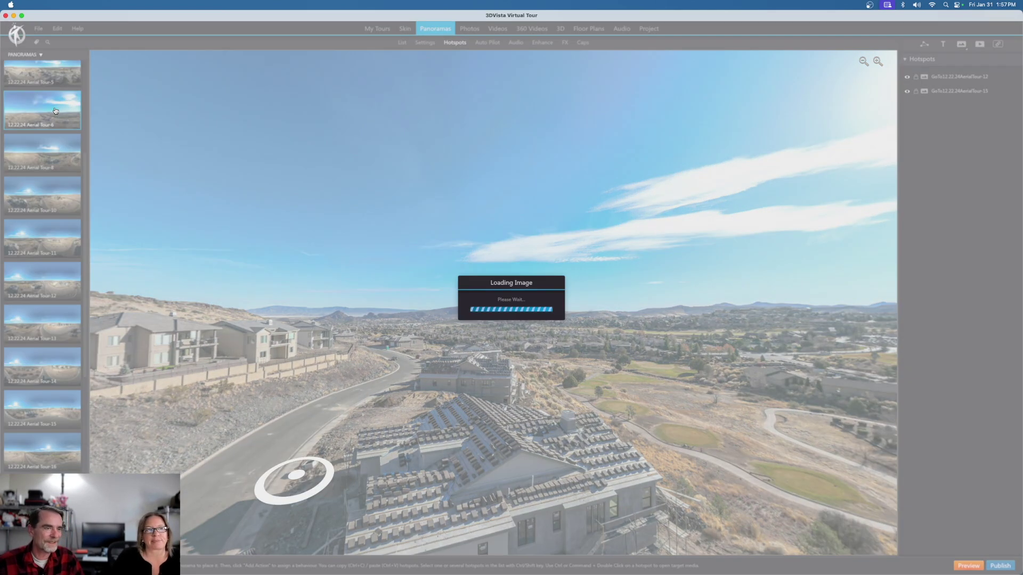
scroll(33, 140, up, 4)
click(33, 140)
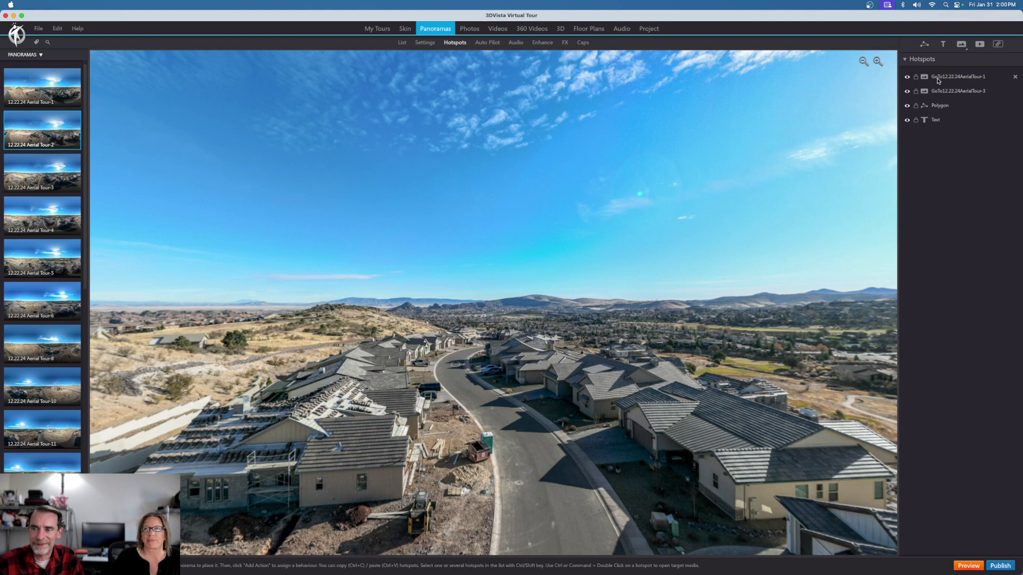
Draw a closed polygon over the driveway below the Lot #43 label and nudge one corner.
click(940, 106)
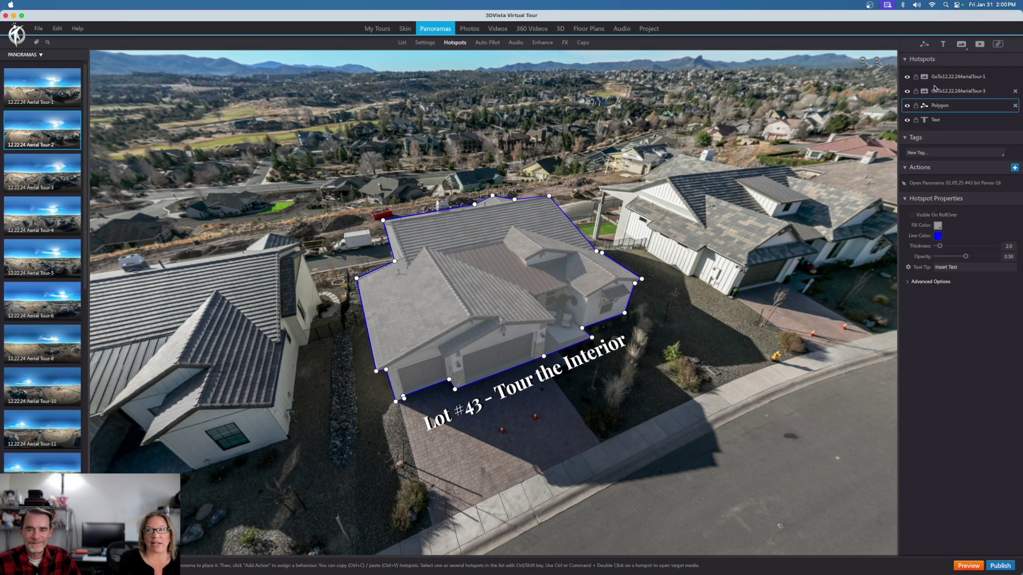
double_click(546, 344)
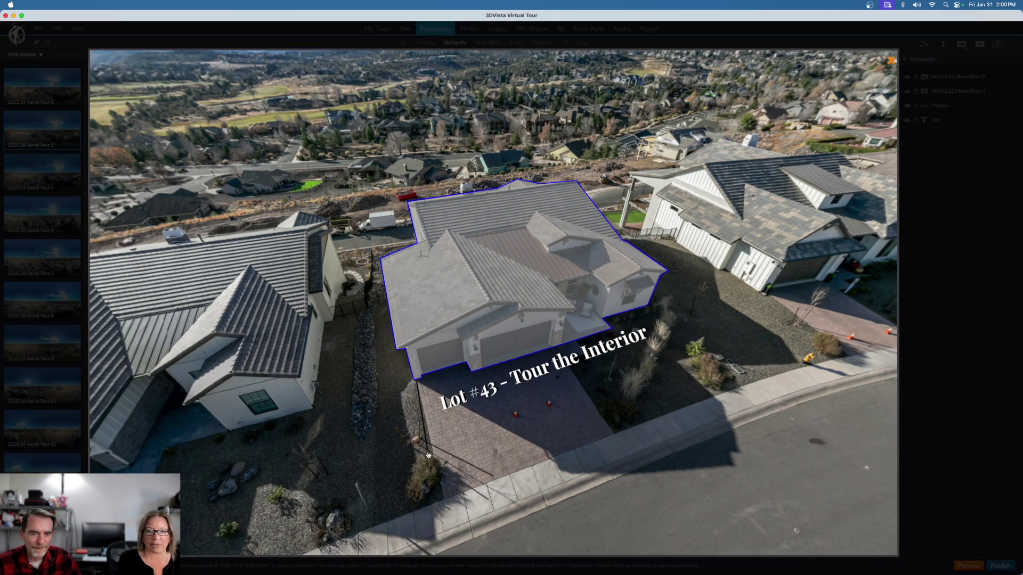
click(445, 496)
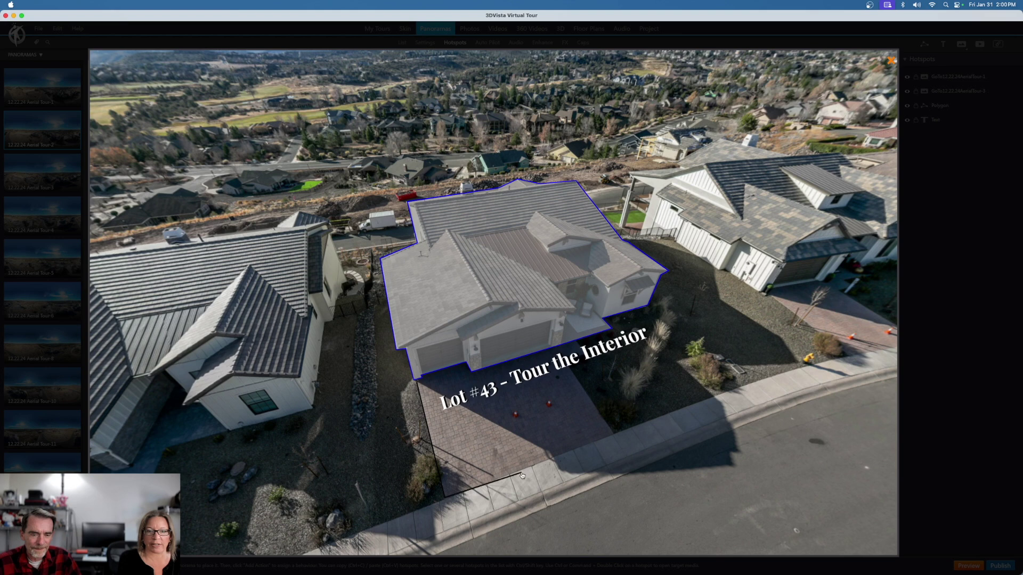
click(612, 434)
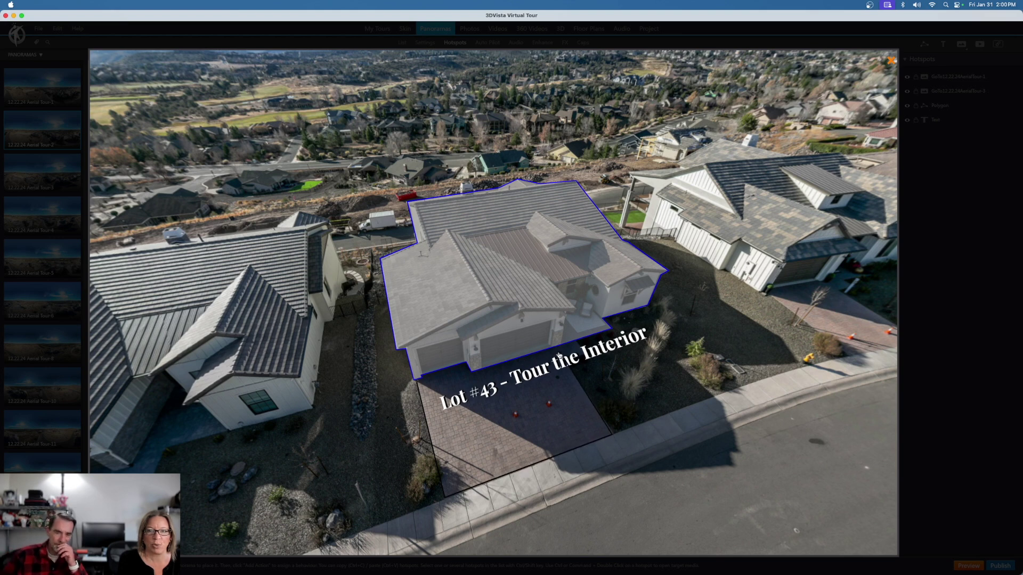
click(417, 383)
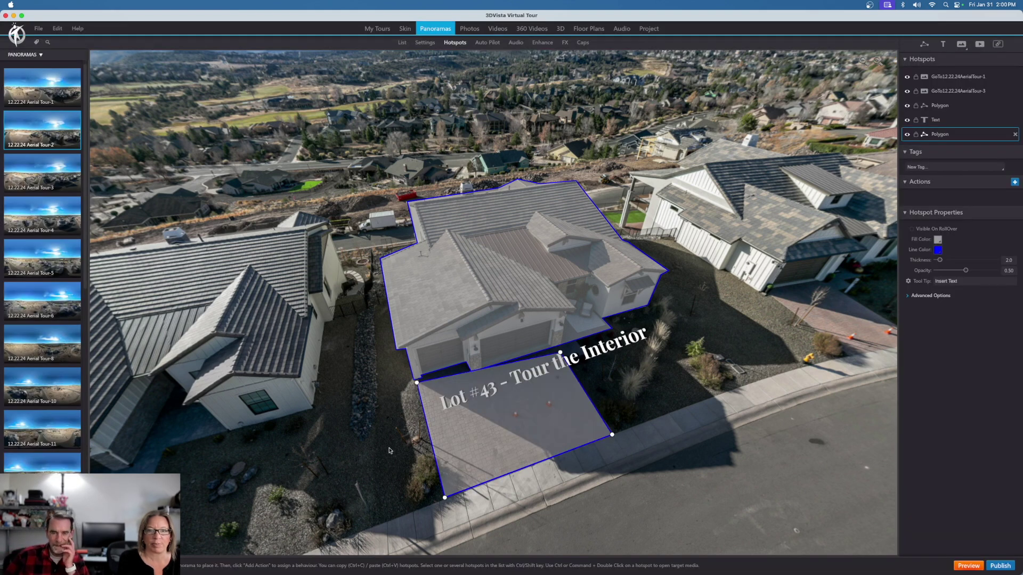
mouse_move(417, 383)
mouse_down()
mouse_move(423, 399)
mouse_move(417, 386)
mouse_up()
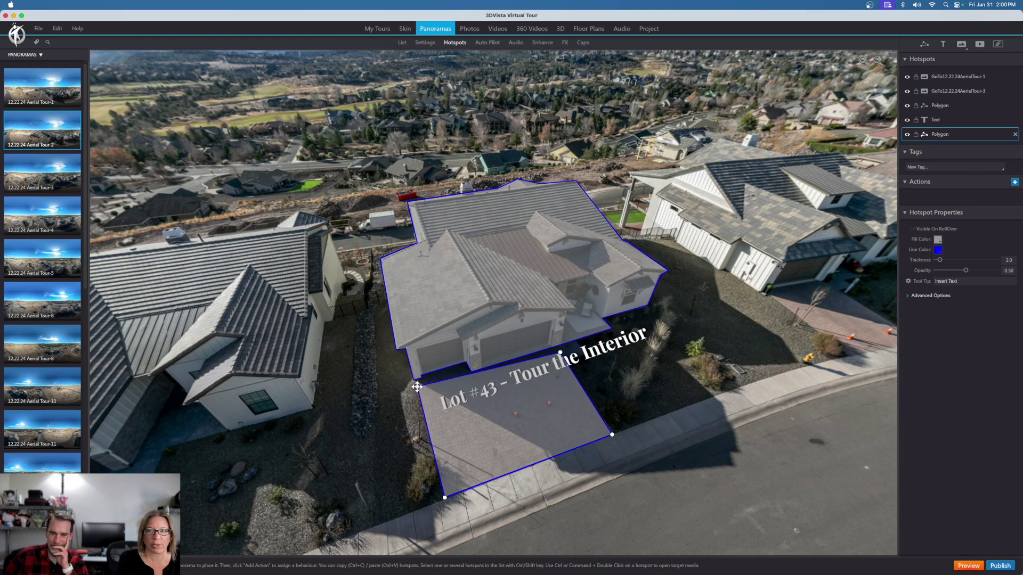
Start an Open Panorama action for the driveway polygon, then cancel both dialogs without choosing.
click(1014, 183)
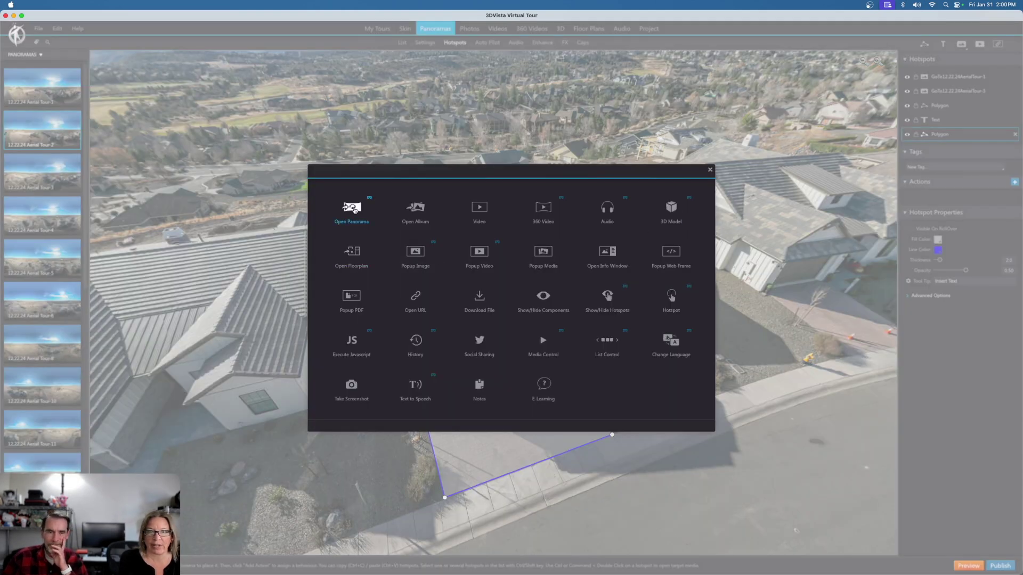
click(351, 208)
scroll(536, 327, down, 5)
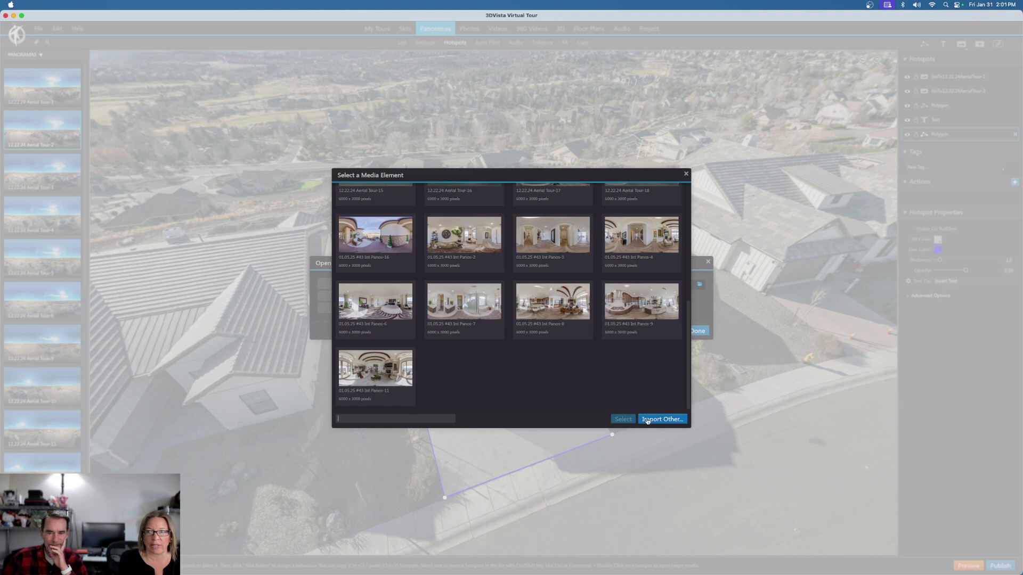
scroll(612, 397, up, 3)
scroll(543, 345, down, 3)
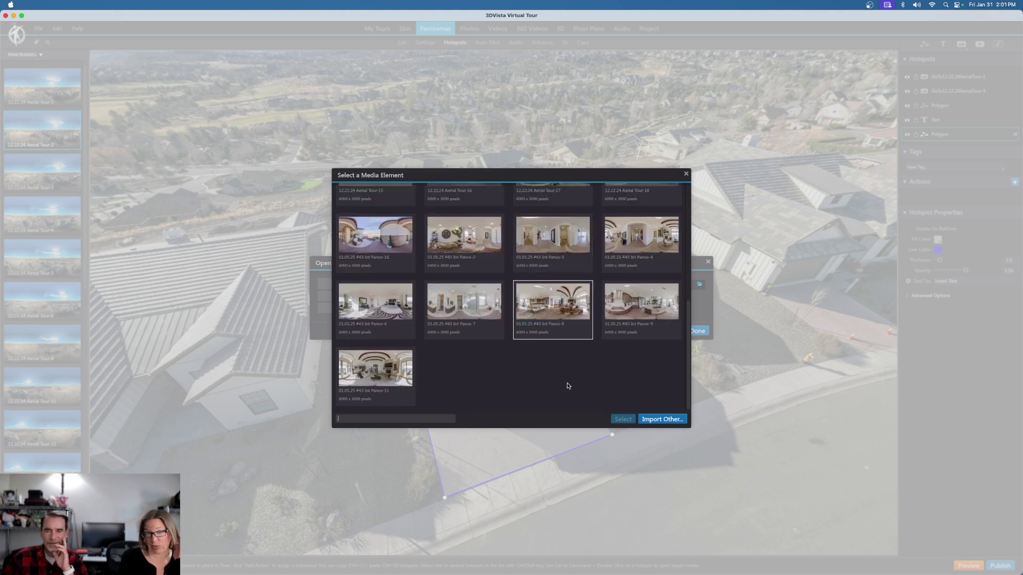
click(686, 174)
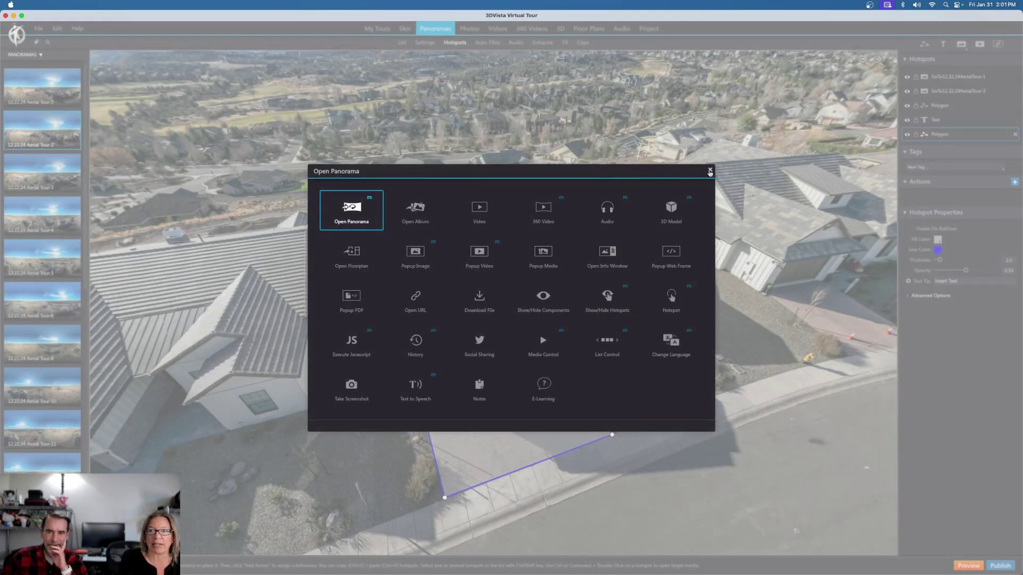
click(710, 171)
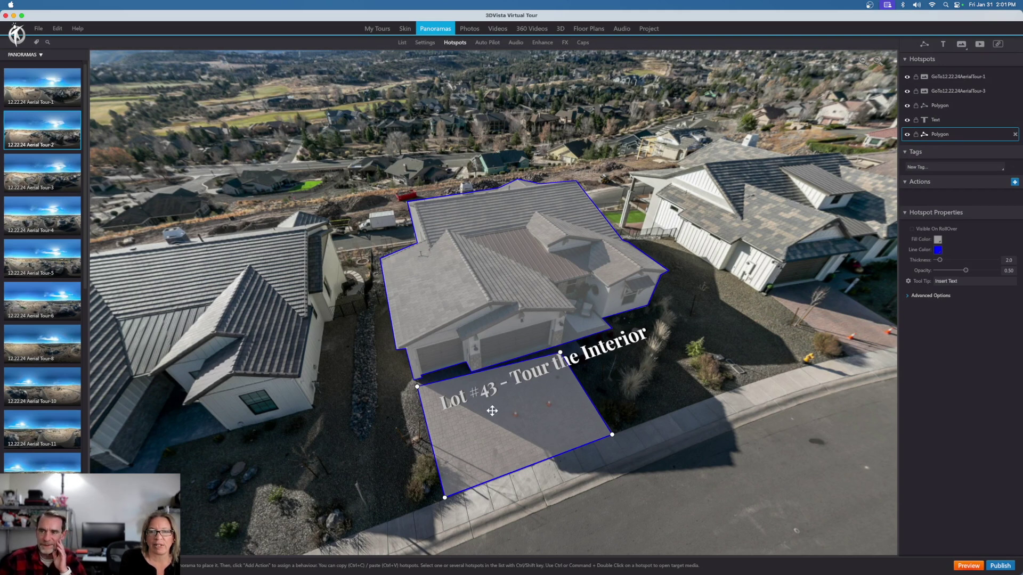
Shift the driveway polygon, toggle its visibility in the Hotspots list, then delete it.
drag(491, 411, 517, 421)
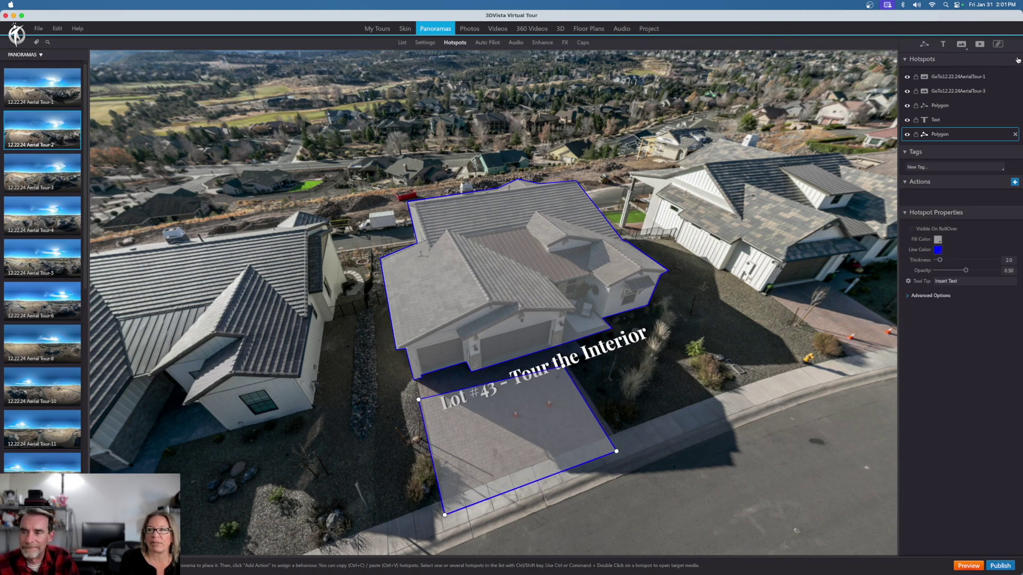
double_click(943, 136)
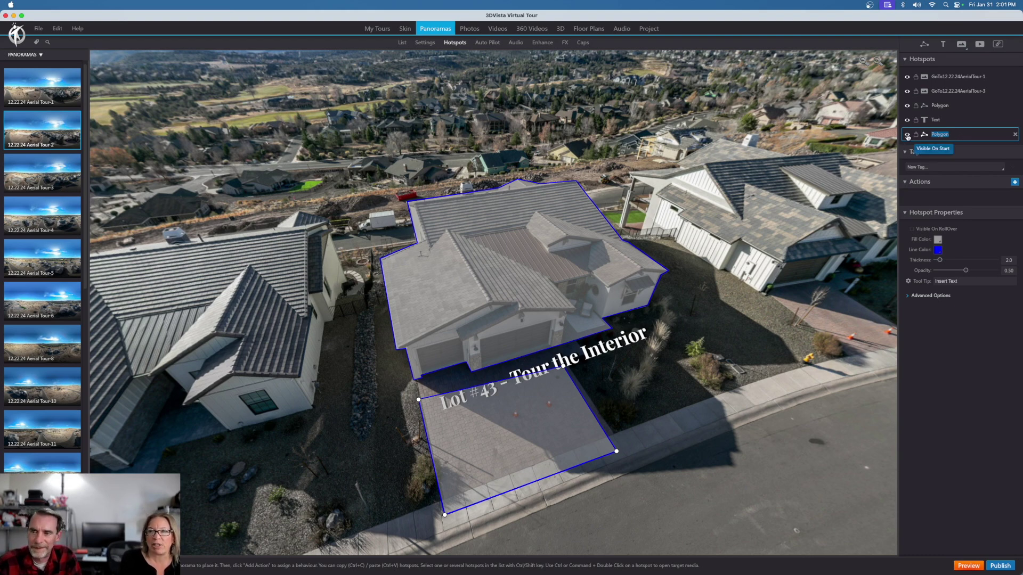
click(907, 136)
click(907, 135)
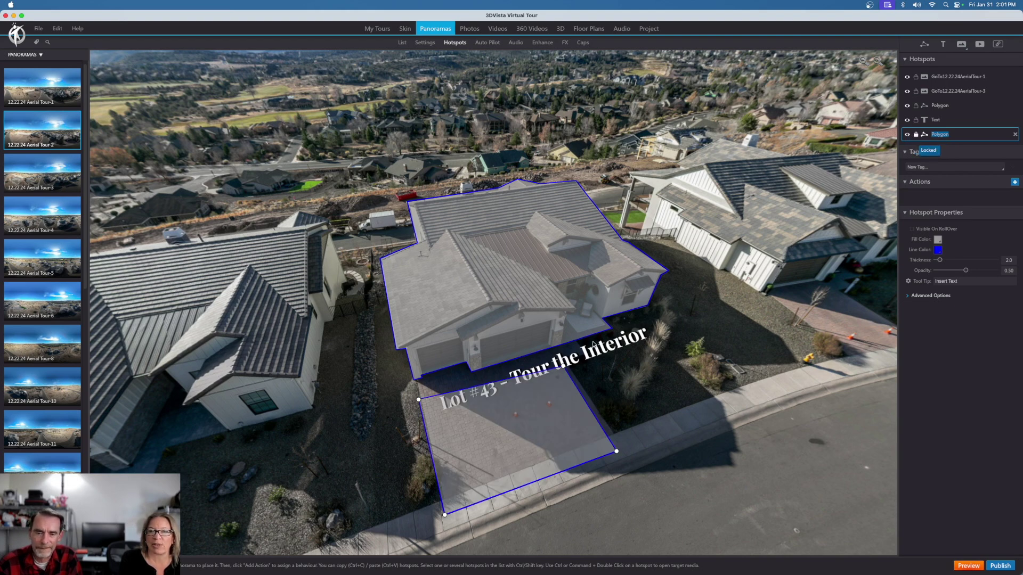
drag(593, 343, 474, 416)
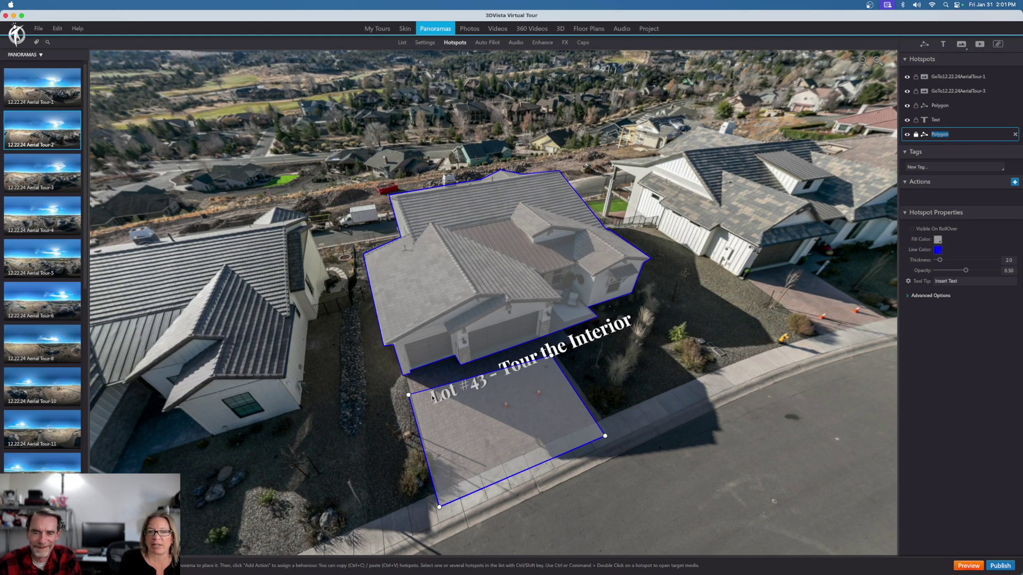
click(1014, 137)
Confirm the deletion, check the house polygon's Open Panorama action, and open 01.05.25 #43 Int Panos-16.
click(489, 276)
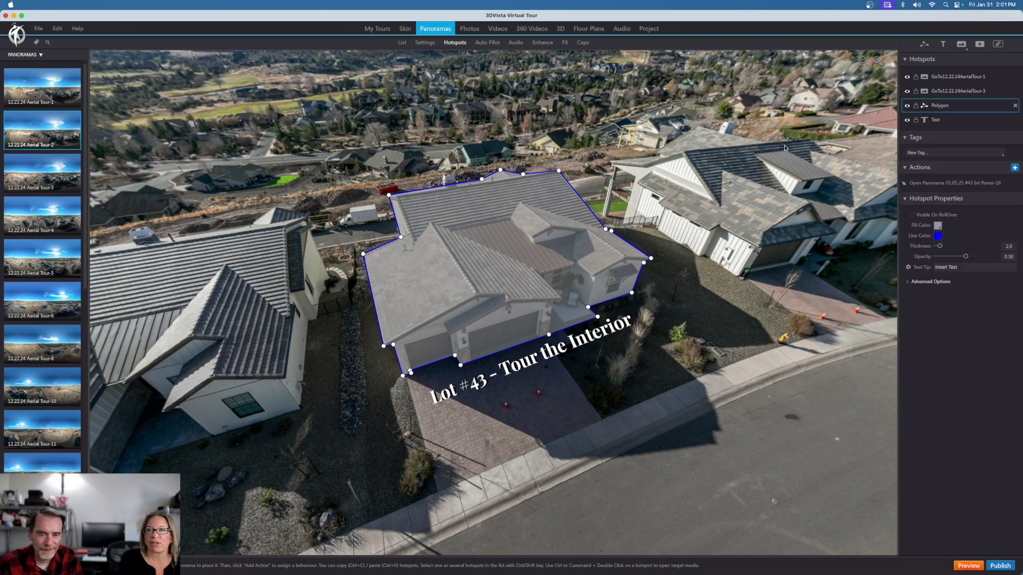
click(941, 184)
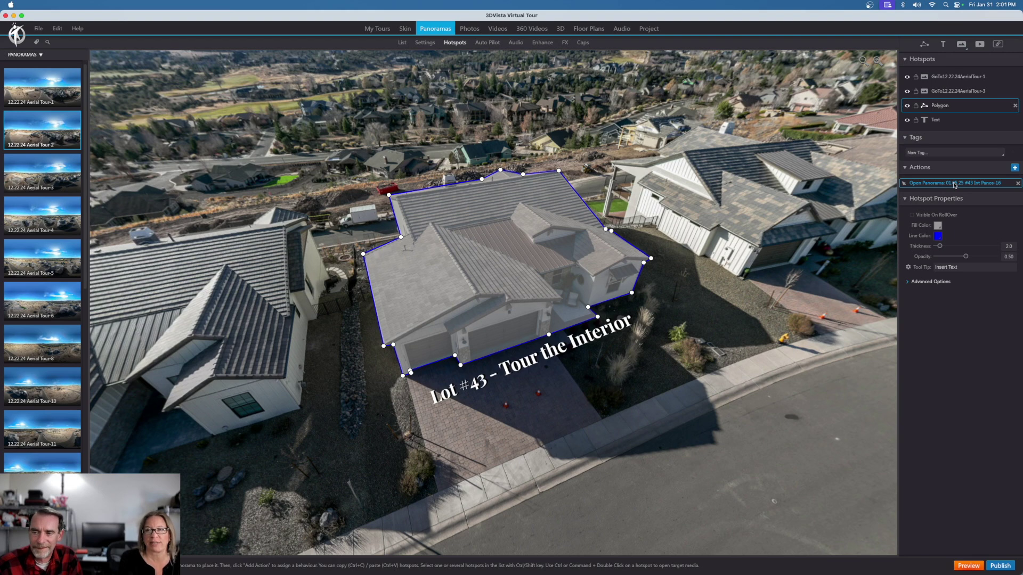
scroll(42, 240, down, 10)
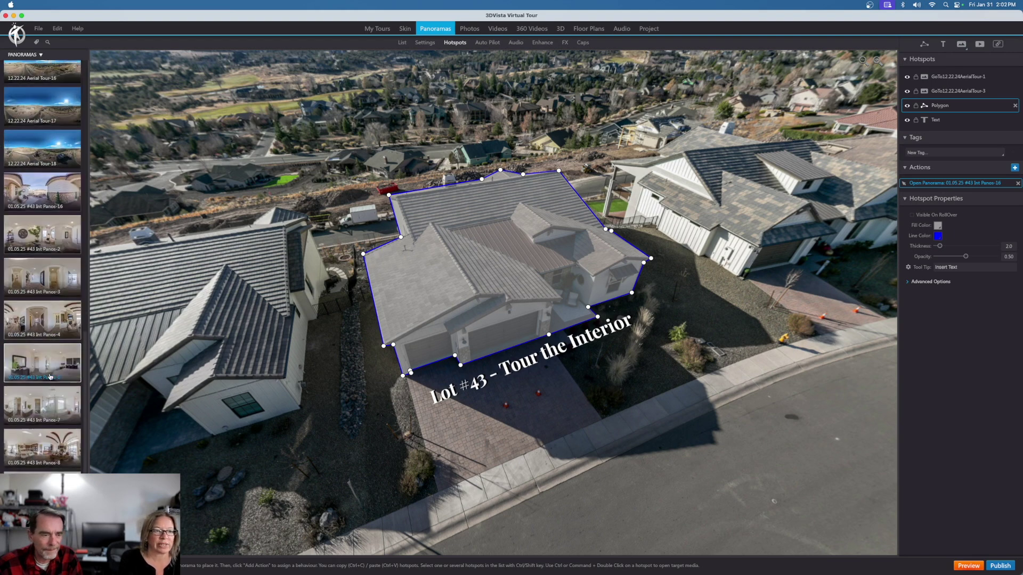
click(44, 193)
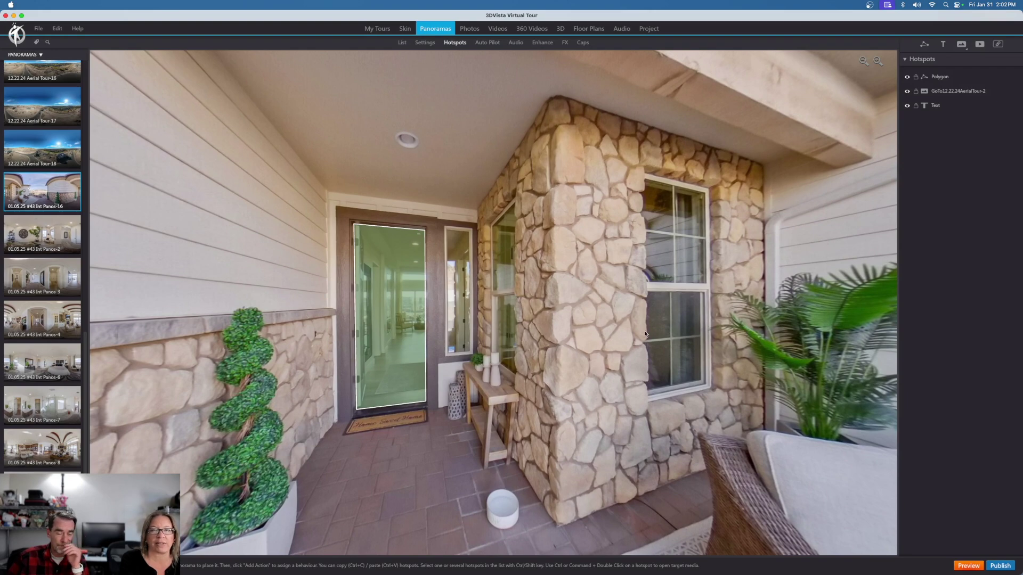
Turn the porch view to the front door and select its polygon, which opens #43 Int Panos-3.
scroll(521, 328, up, 2)
drag(521, 328, 516, 153)
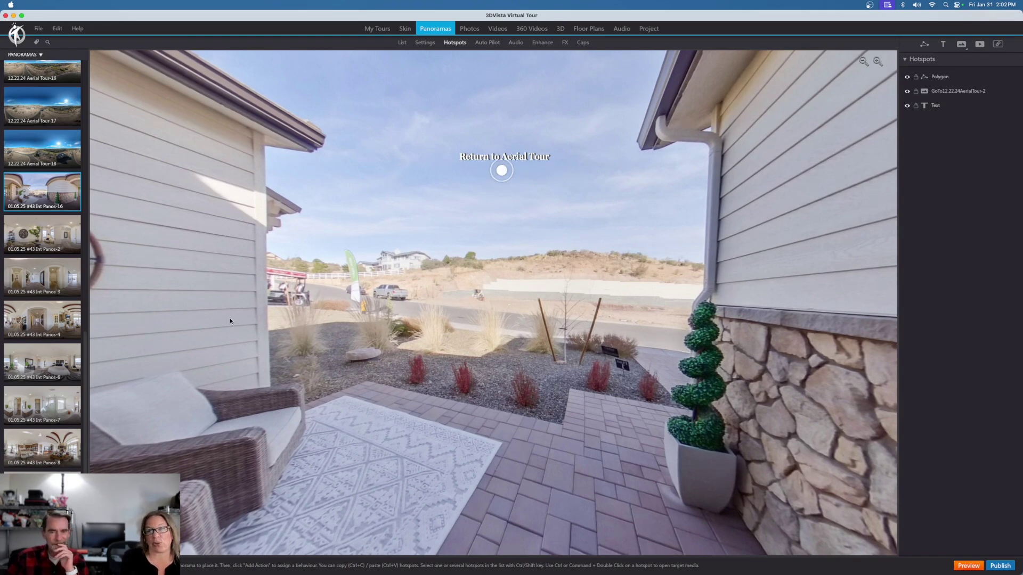
drag(229, 318, 597, 328)
drag(282, 317, 685, 313)
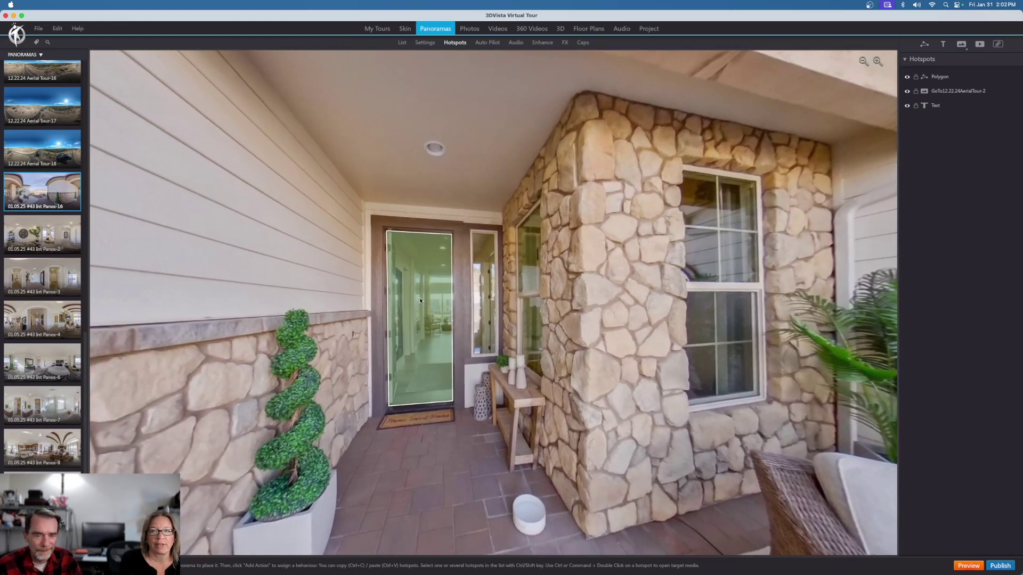
click(420, 297)
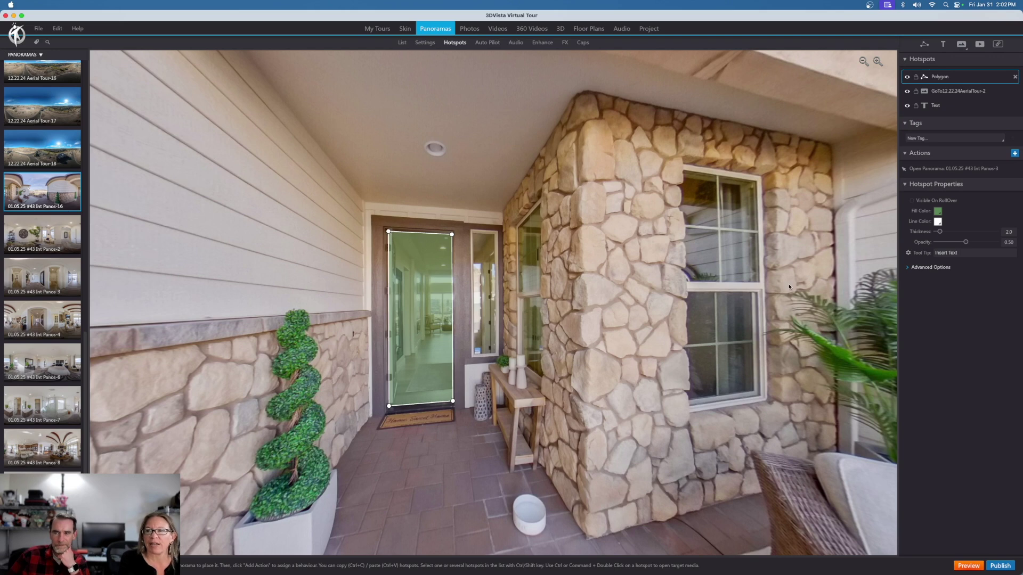
Thicken the front-door polygon outline to 2.2 and change its fill to red CC0033.
click(938, 211)
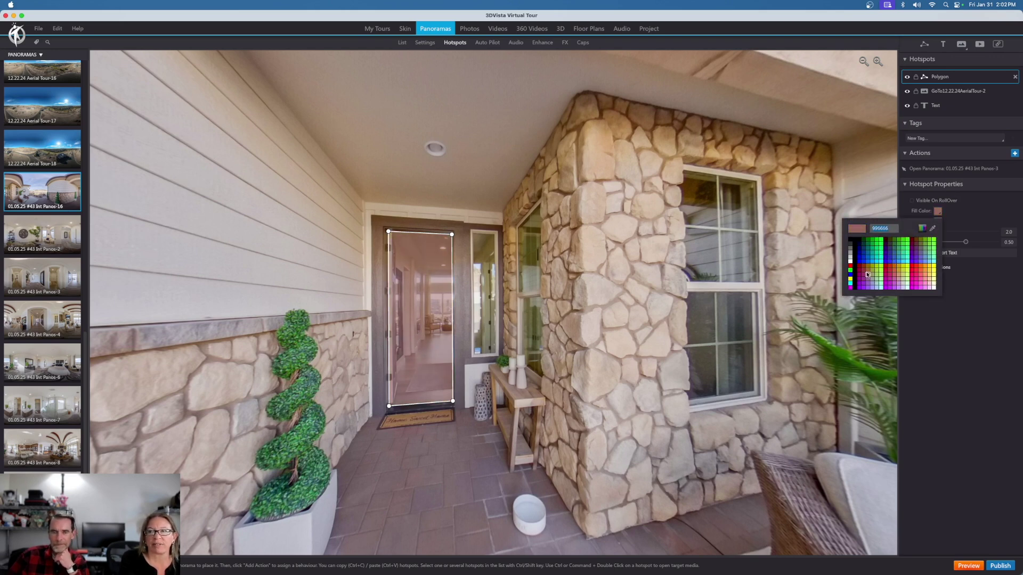
click(959, 218)
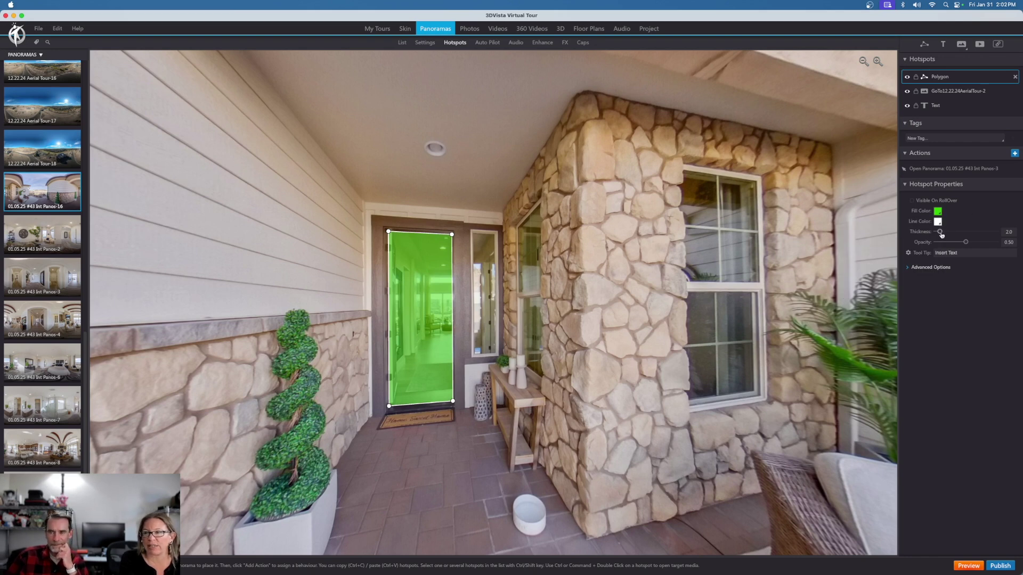
mouse_move(941, 233)
mouse_down()
mouse_move(967, 243)
mouse_move(950, 246)
mouse_up()
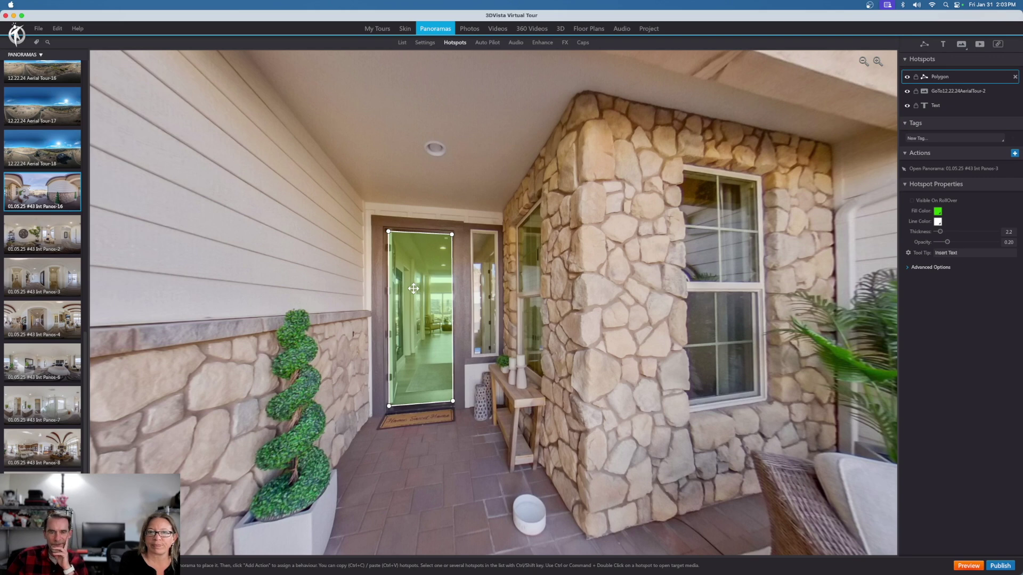
click(937, 211)
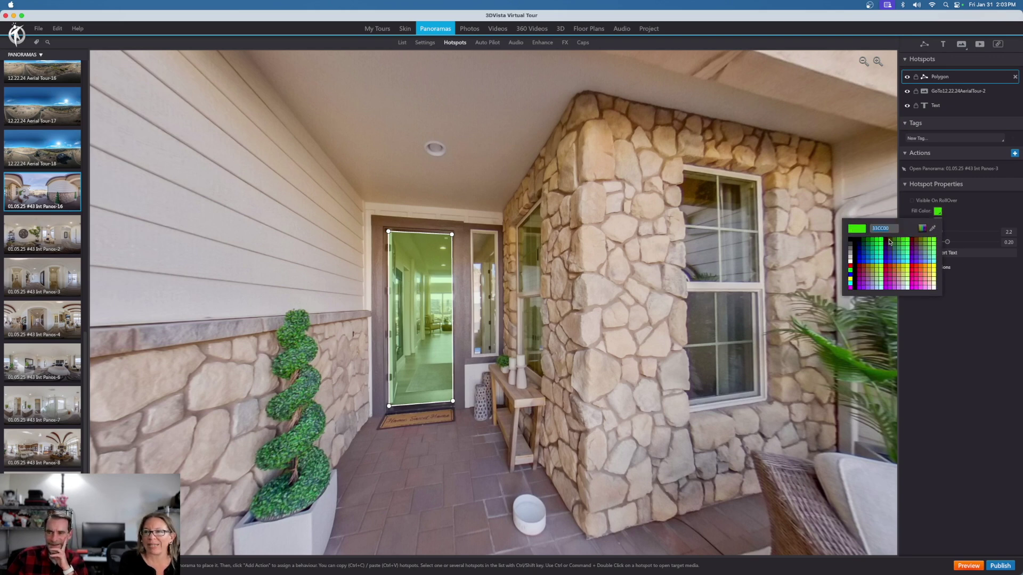
click(884, 271)
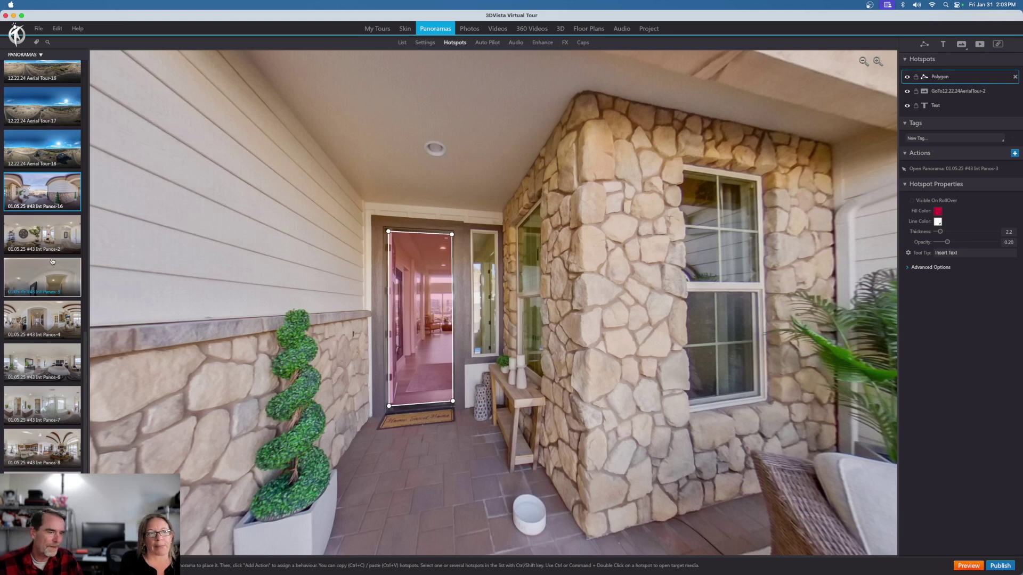
Go to the Int Panos-3 hallway panorama and look around its door polygons.
click(36, 241)
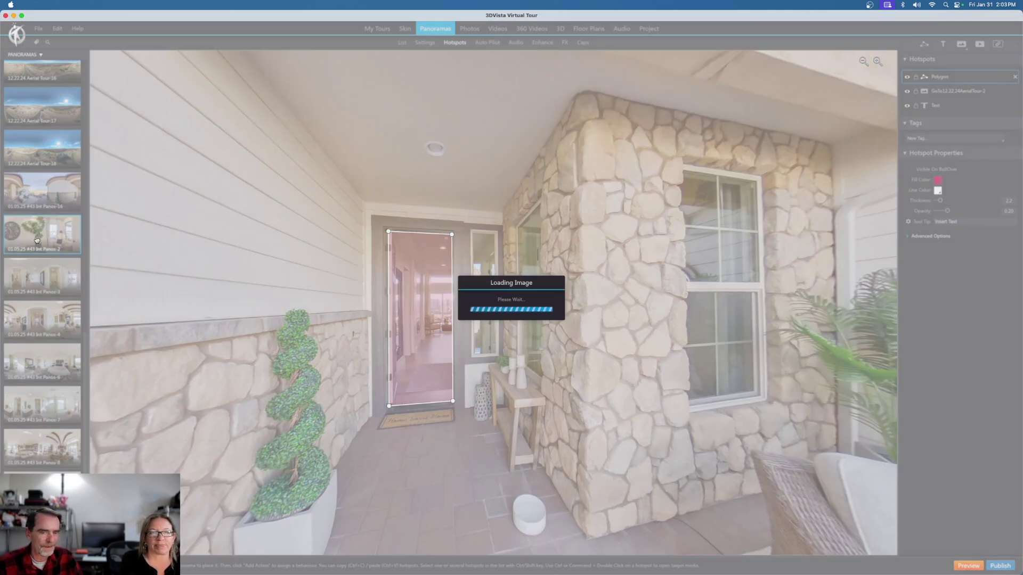
click(40, 274)
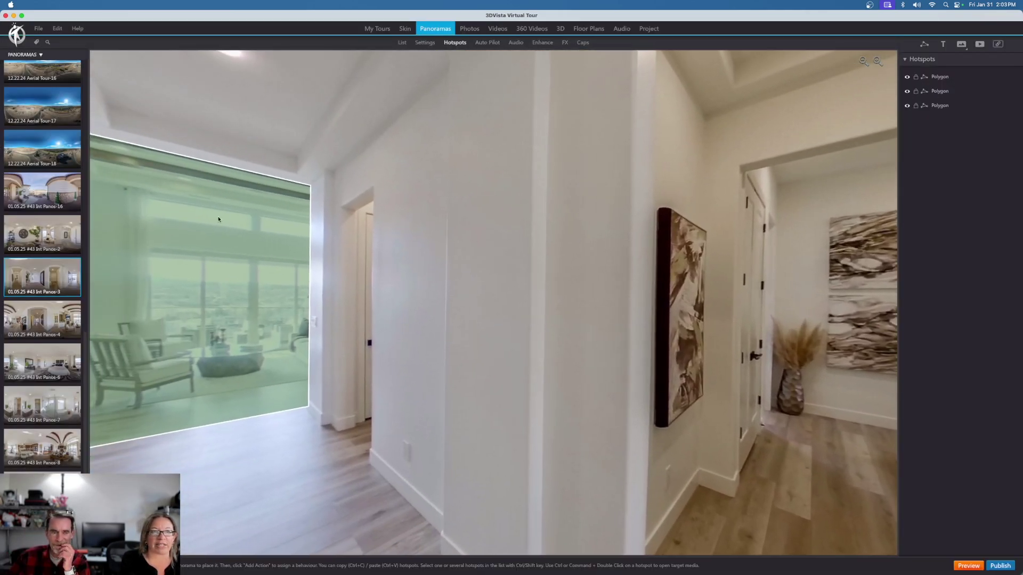
drag(217, 219, 264, 276)
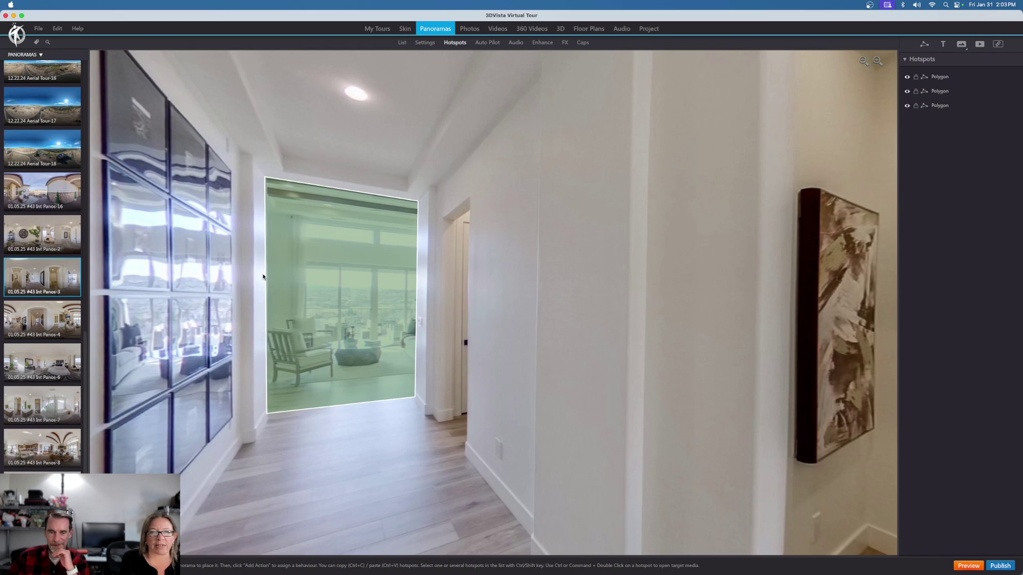
drag(486, 323, 228, 286)
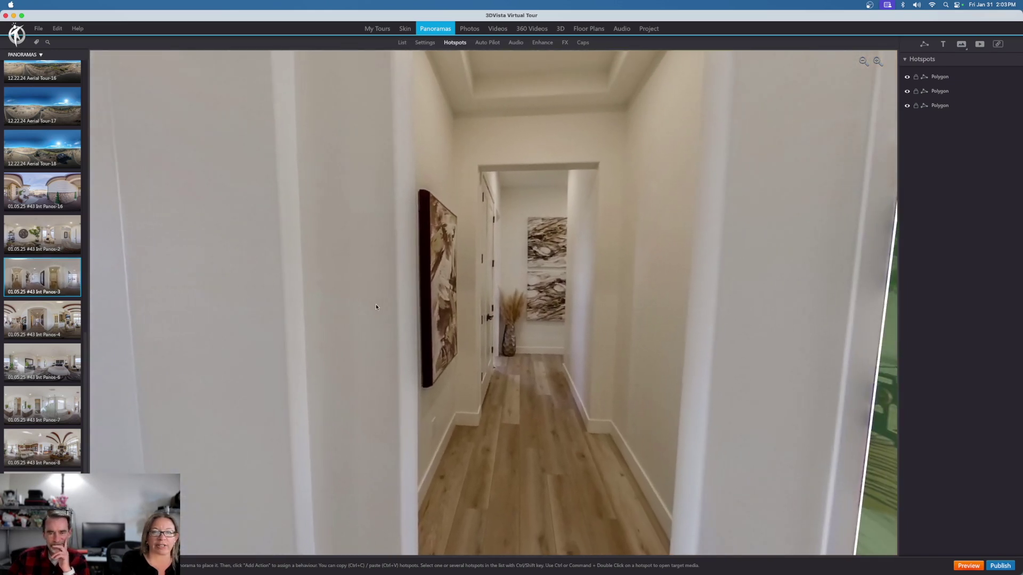
drag(375, 304, 252, 315)
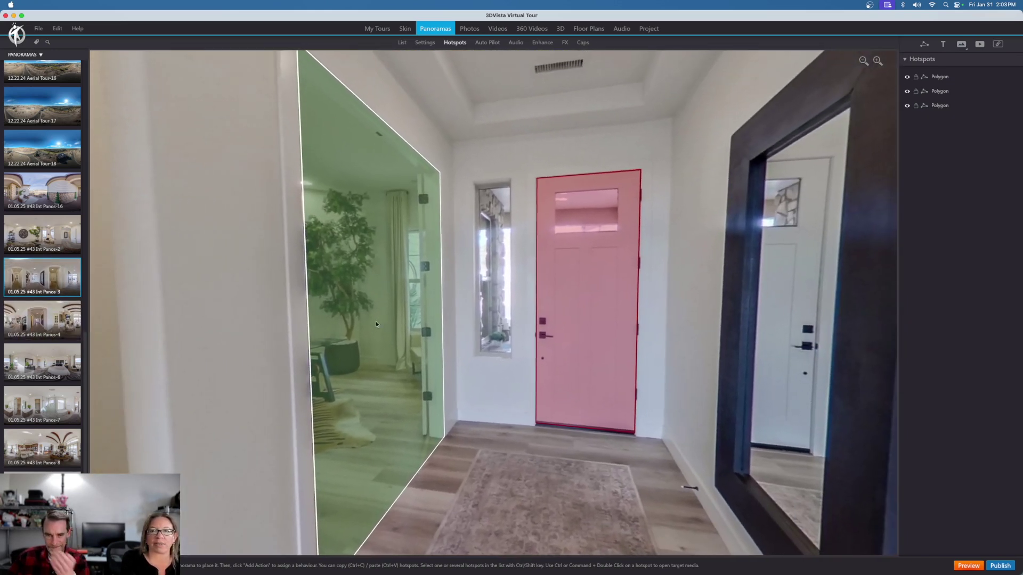
Inspect the pink front-door and green glass-door polygons, then return to Int Panos-2 and look around.
click(583, 295)
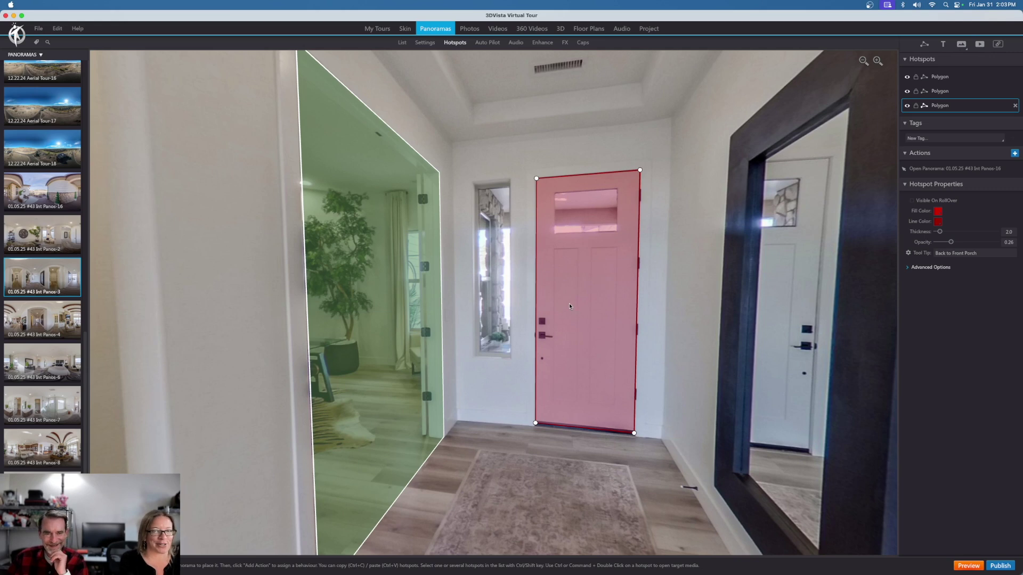
click(404, 302)
drag(255, 309, 559, 318)
click(43, 234)
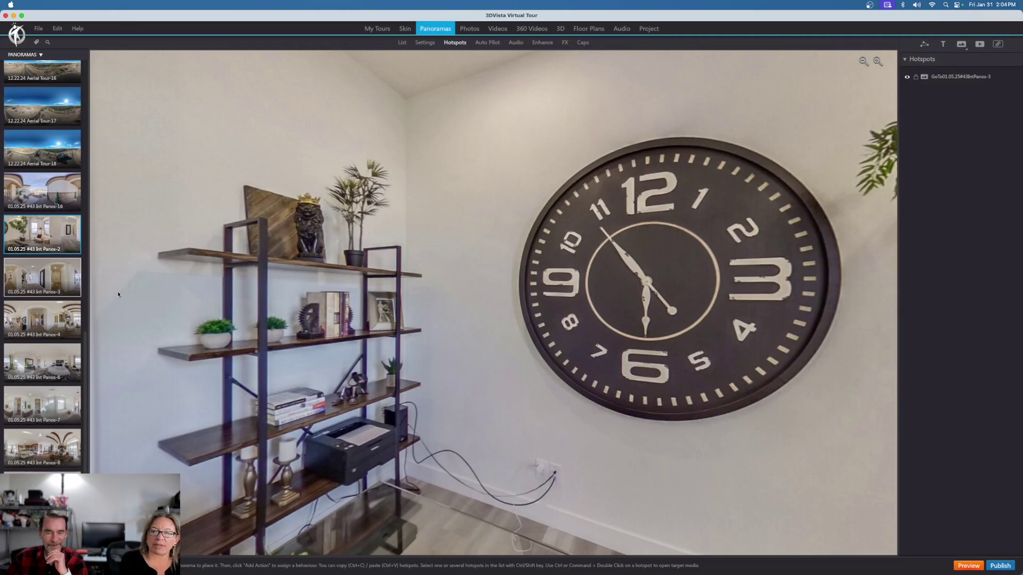
drag(620, 353, 288, 375)
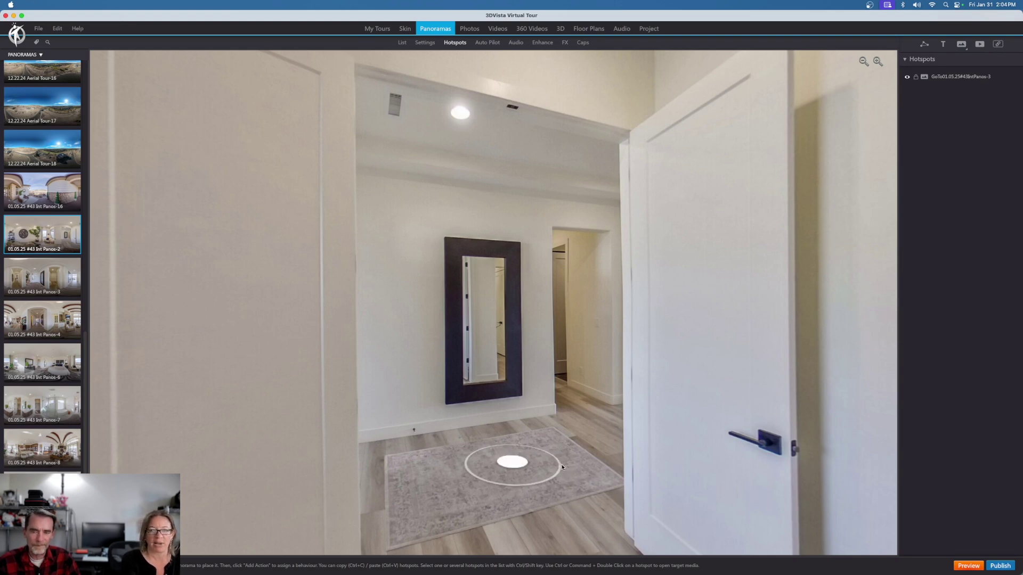
Select the rug hotspot linking to Panos-3, then open the Int Panos-3 hallway panorama.
drag(423, 384, 415, 369)
scroll(416, 368, up, 2)
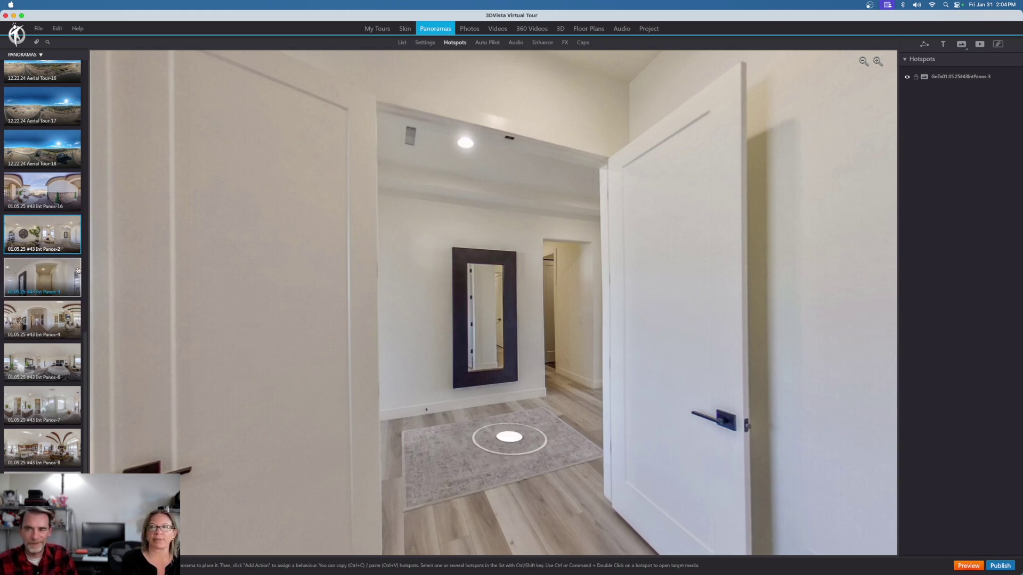
click(941, 78)
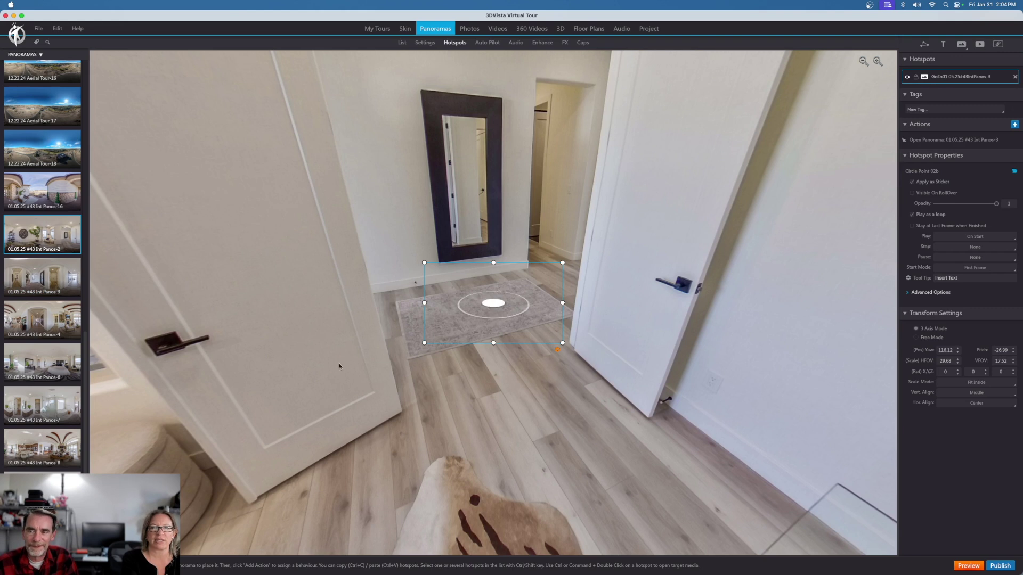
click(46, 288)
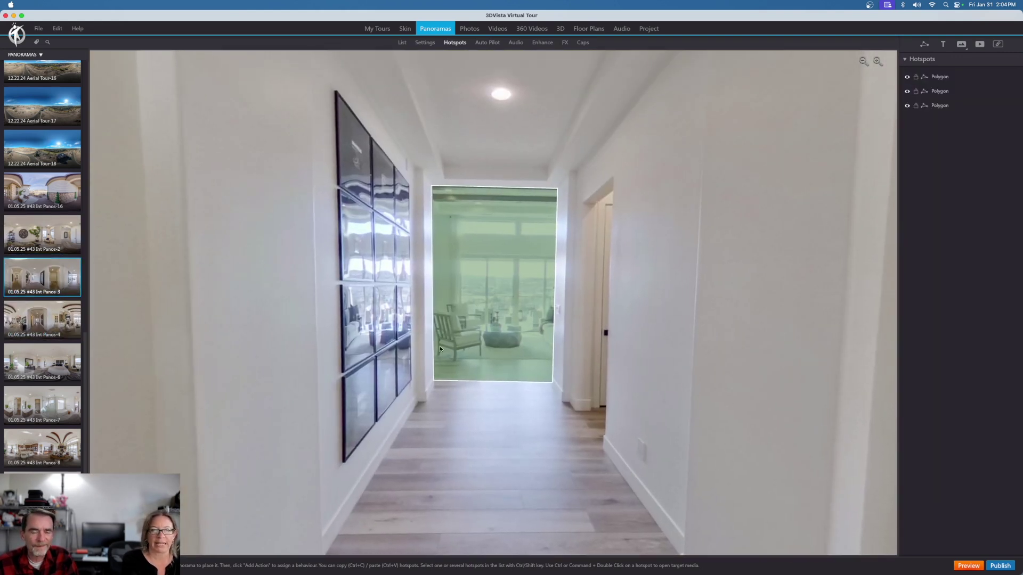
Open Int Panos-4 and view the kitchen, fireplace wall and Owner's Suite hallway.
click(79, 325)
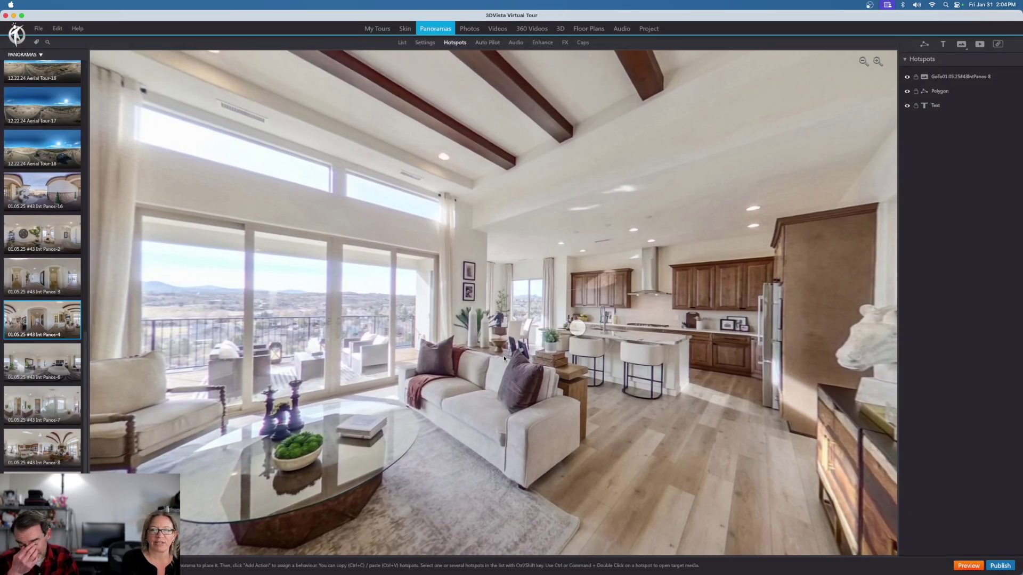
drag(409, 356, 455, 354)
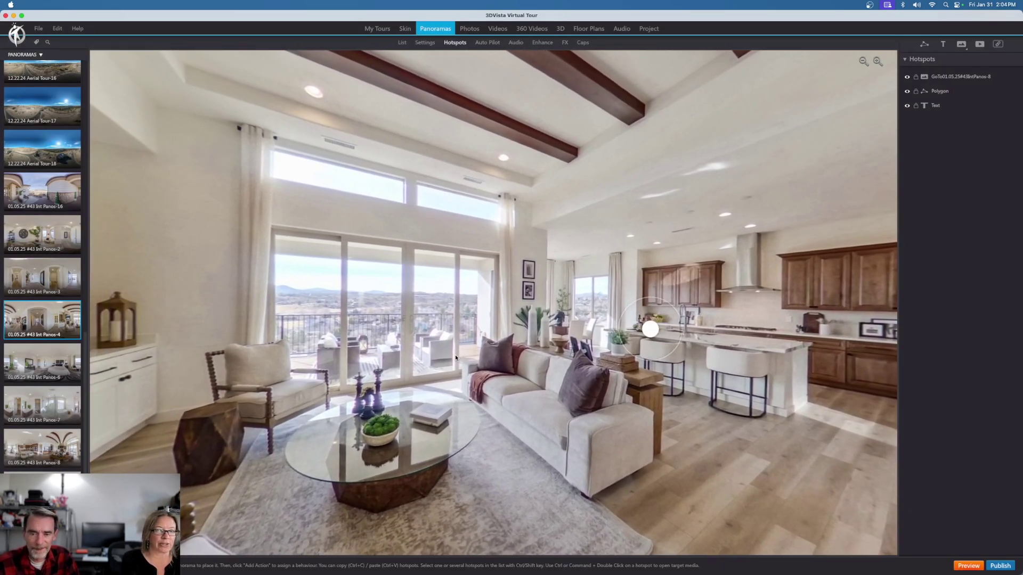
click(652, 329)
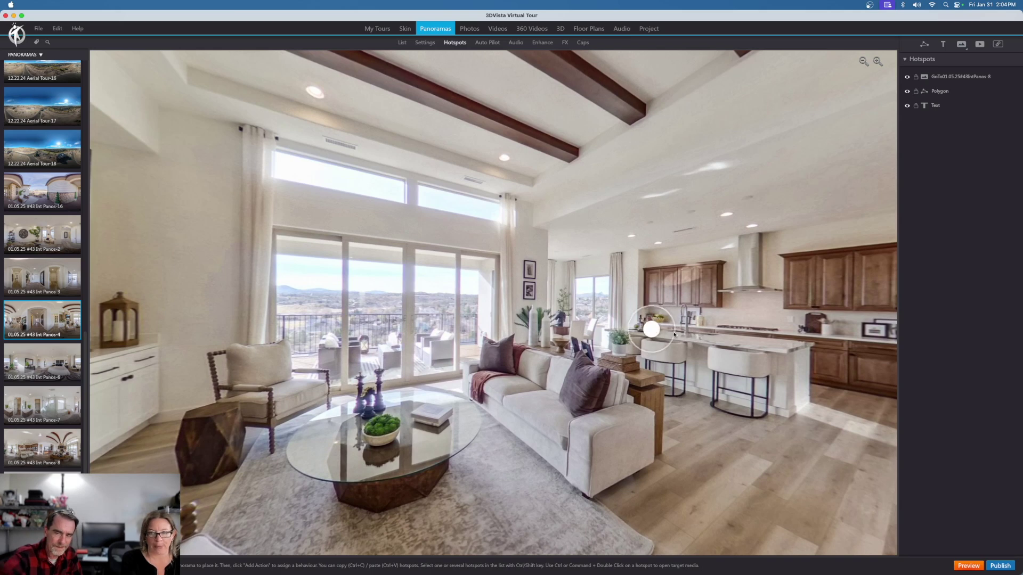
drag(621, 319, 524, 314)
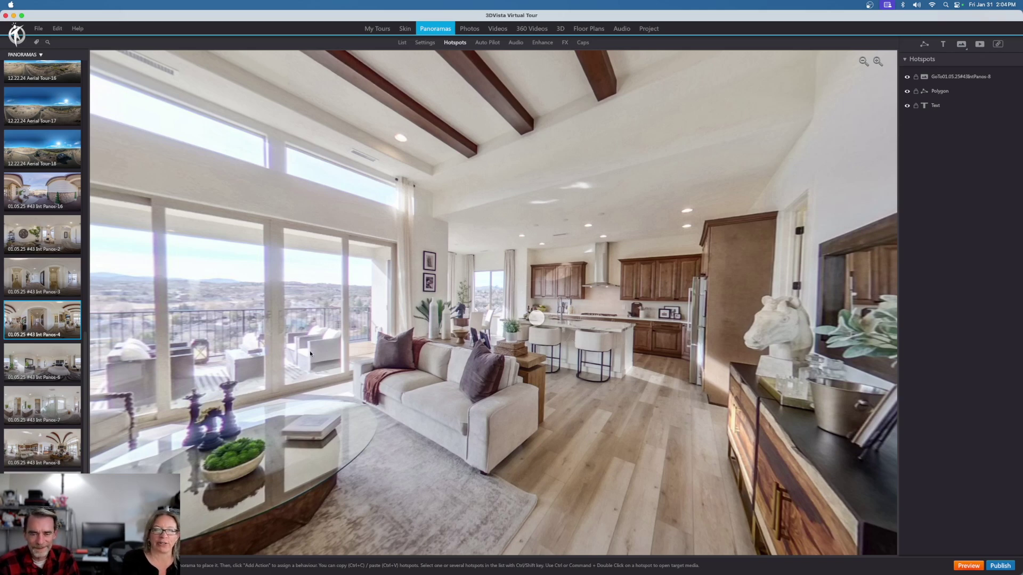
drag(310, 353, 405, 348)
drag(275, 319, 613, 324)
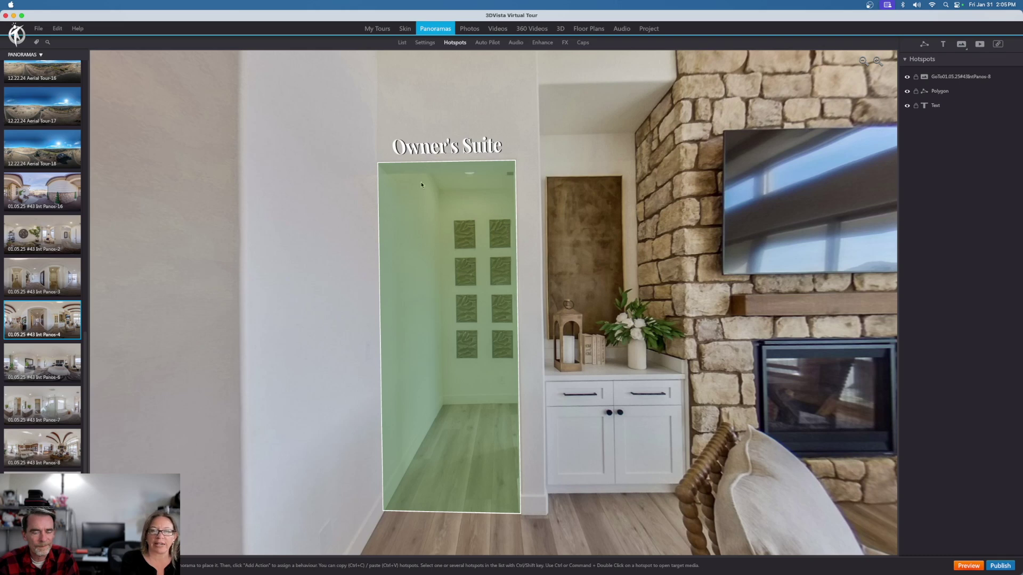
drag(359, 231, 498, 254)
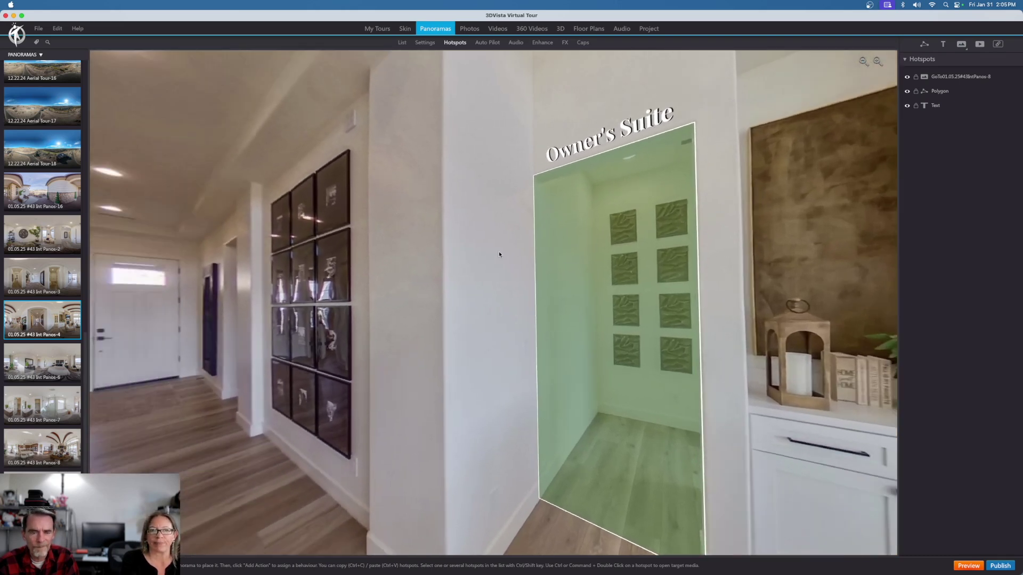
drag(344, 258, 466, 350)
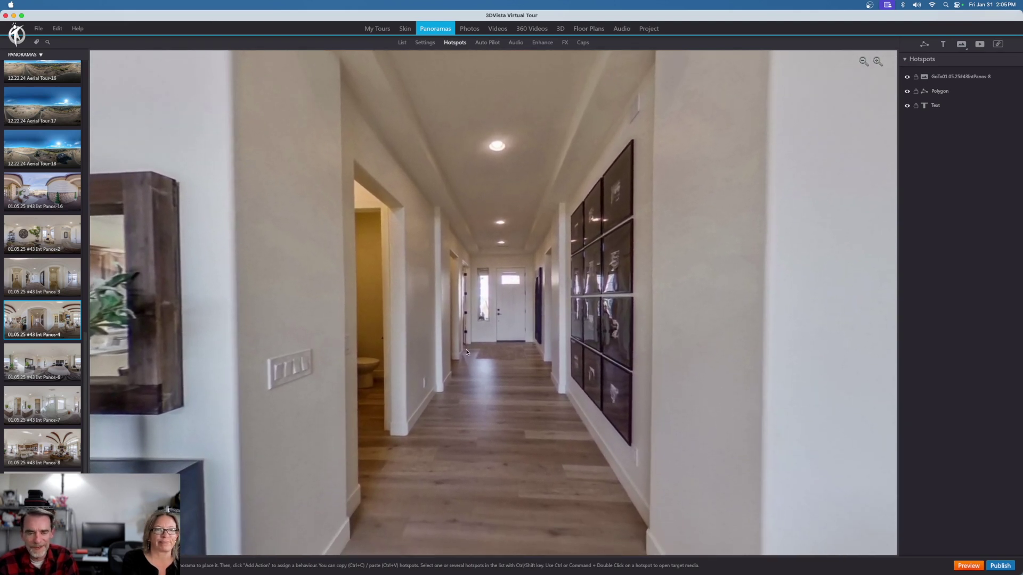
Drop Int Panos-3 onto the hallway floor as a circle-style return hotspot.
drag(59, 276, 506, 352)
click(550, 367)
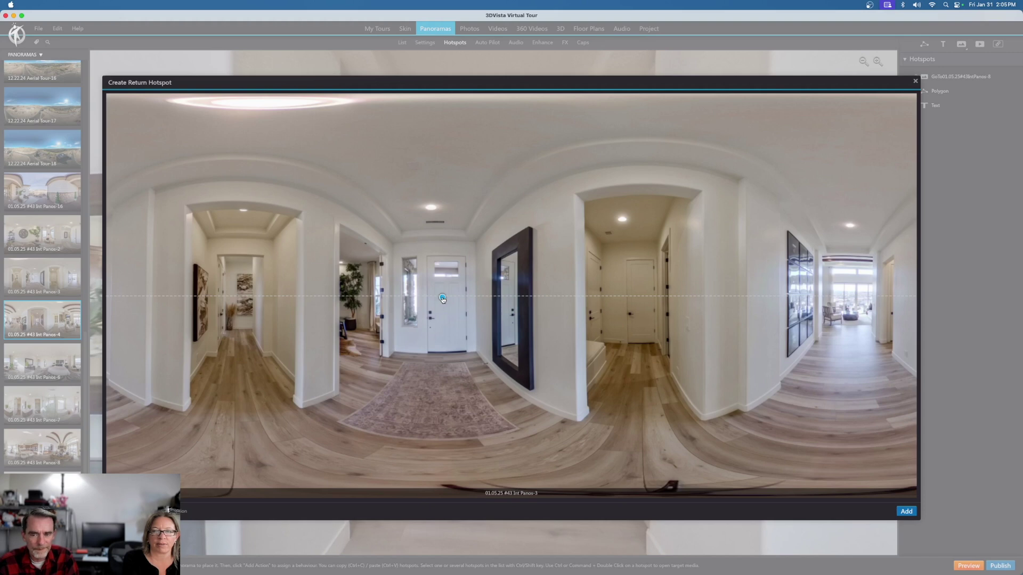
click(916, 81)
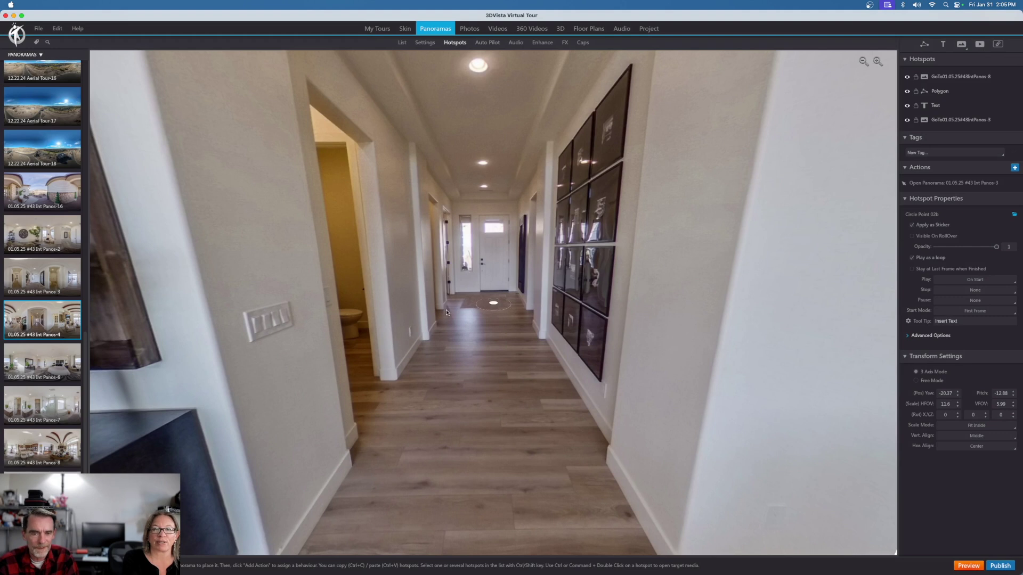
Enlarge the new Panos-3 circle hotspot to 27.05 HFOV by 15.22 VFOV.
click(494, 303)
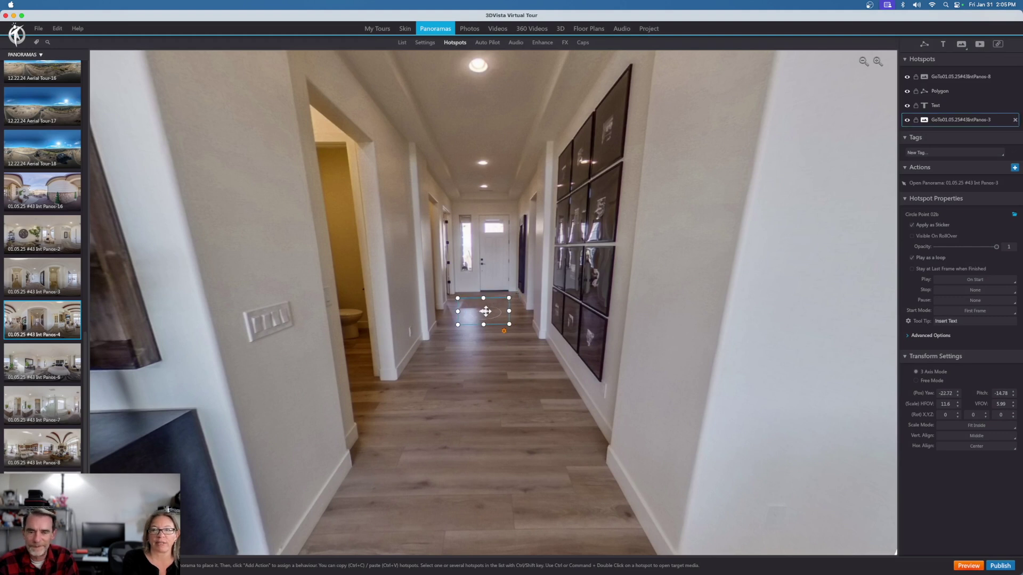
drag(526, 336, 538, 343)
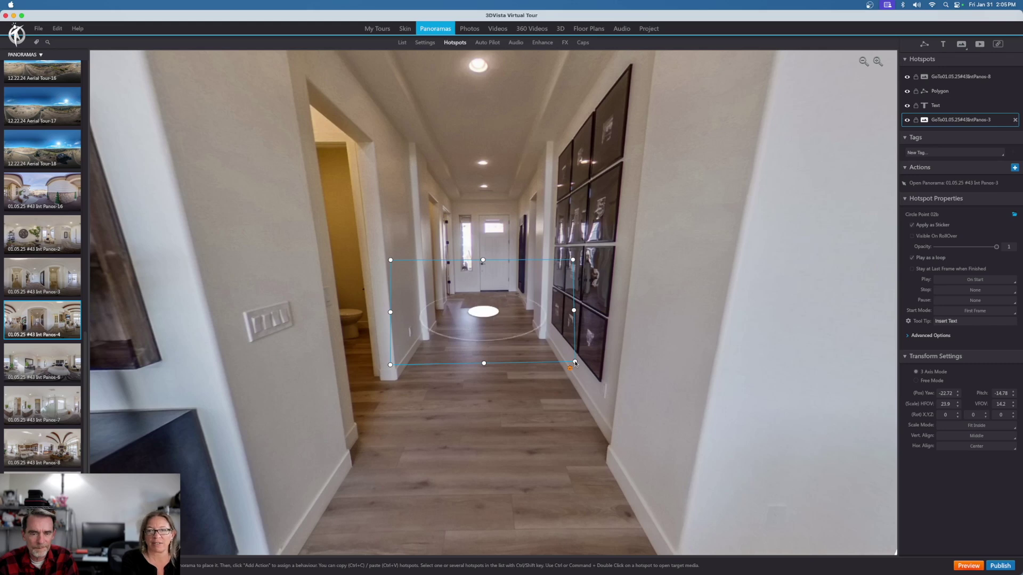
mouse_move(537, 343)
mouse_down()
mouse_move(556, 353)
mouse_move(545, 345)
mouse_up()
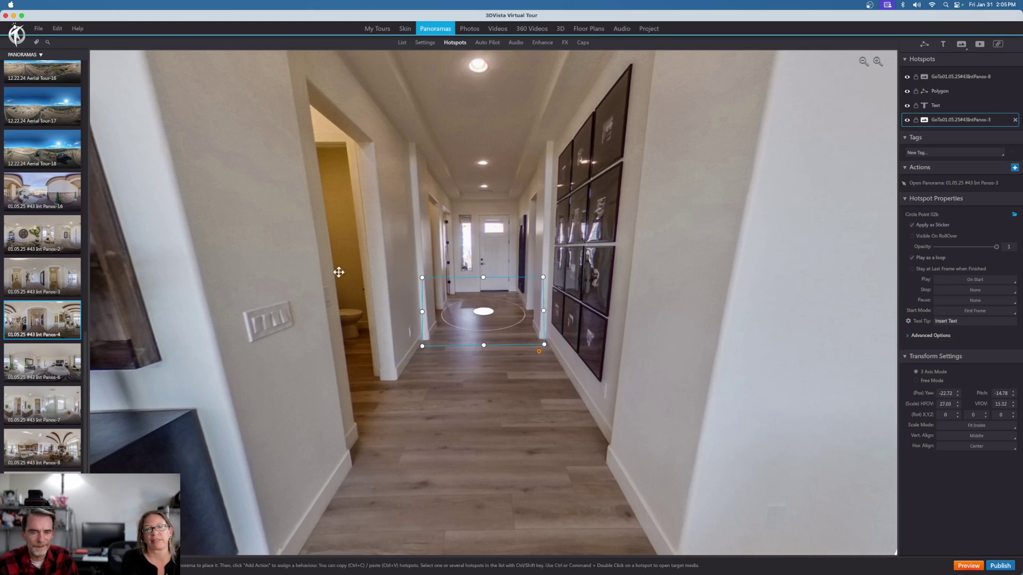
drag(338, 272, 625, 266)
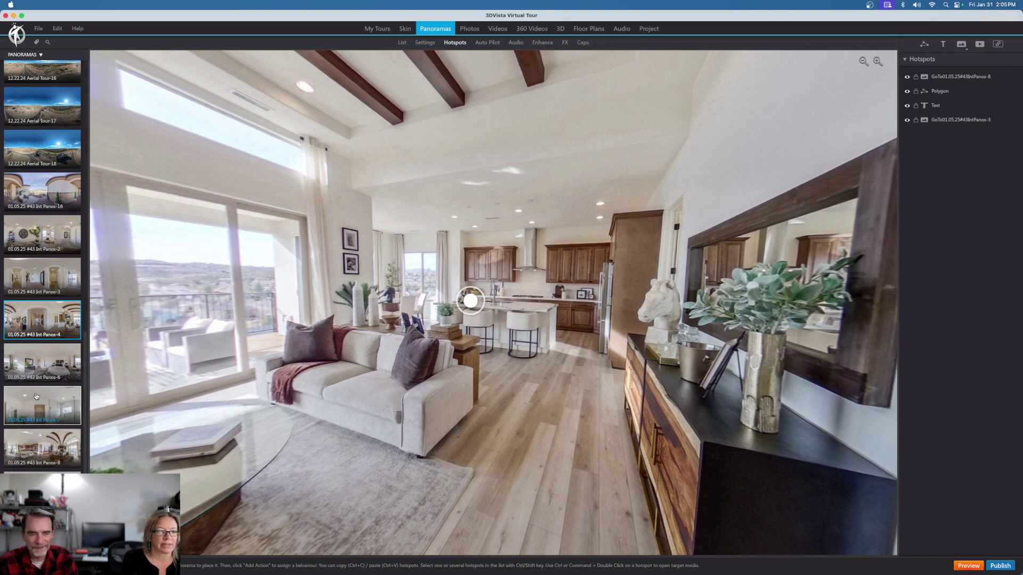
Open the Int Panos-6 bedroom, select its circle hotspot, and face the Private Door to Porch.
click(41, 366)
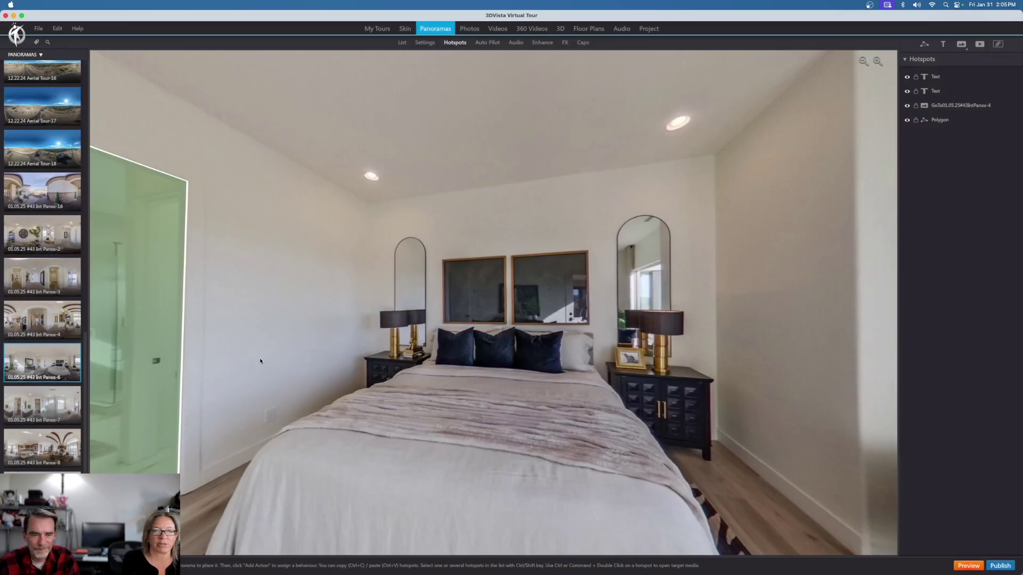
drag(260, 357, 386, 361)
drag(229, 373, 521, 327)
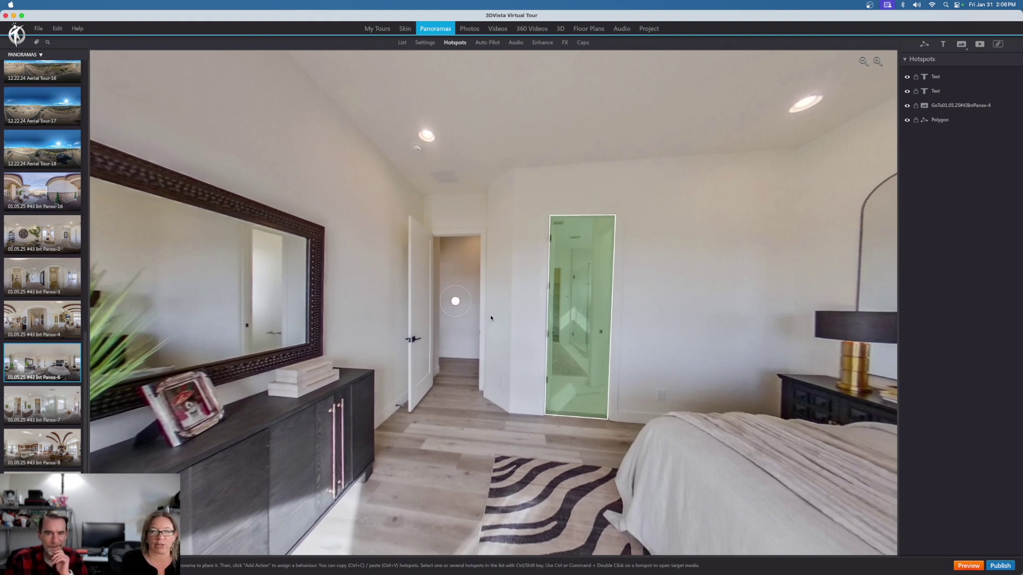
click(456, 301)
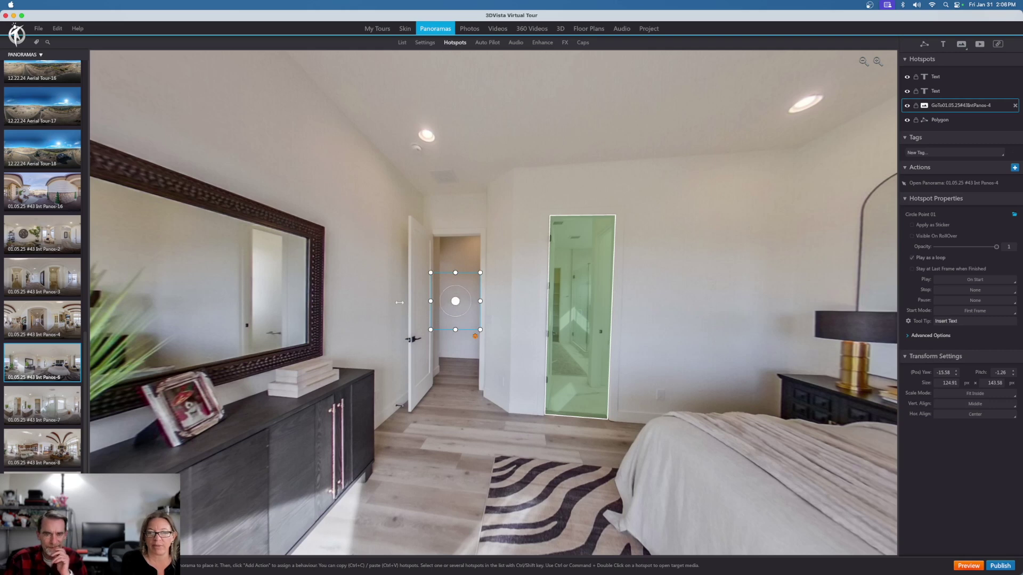
drag(399, 302, 343, 308)
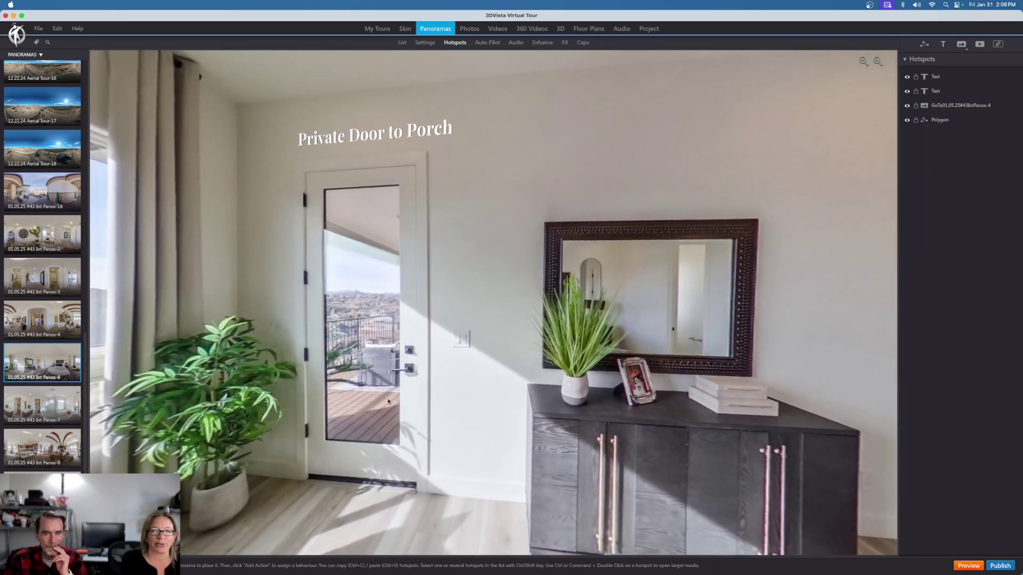
Look around the bedroom at the Golf Course Views window, curtain and porch door.
drag(329, 324, 231, 299)
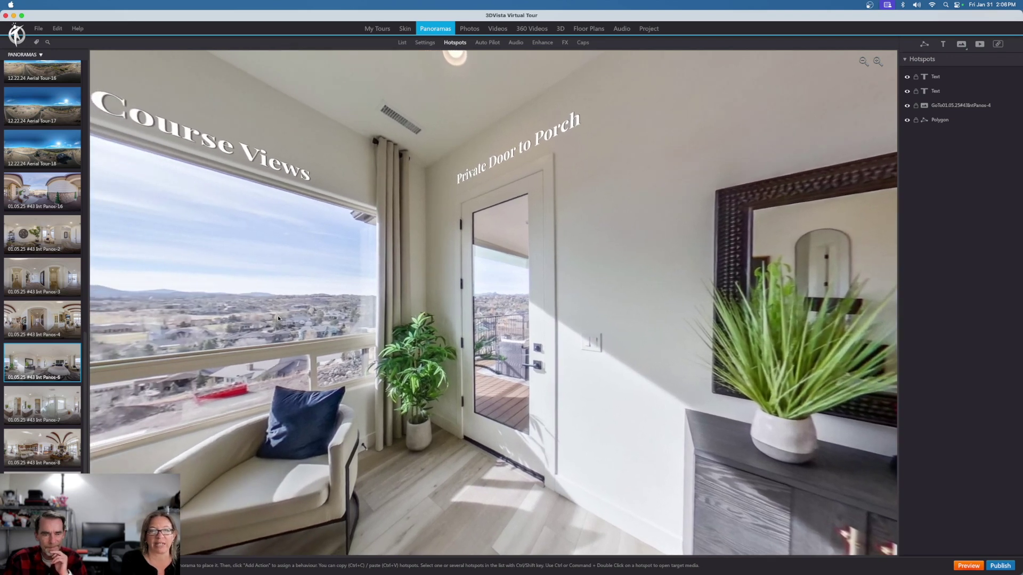
drag(279, 315, 459, 237)
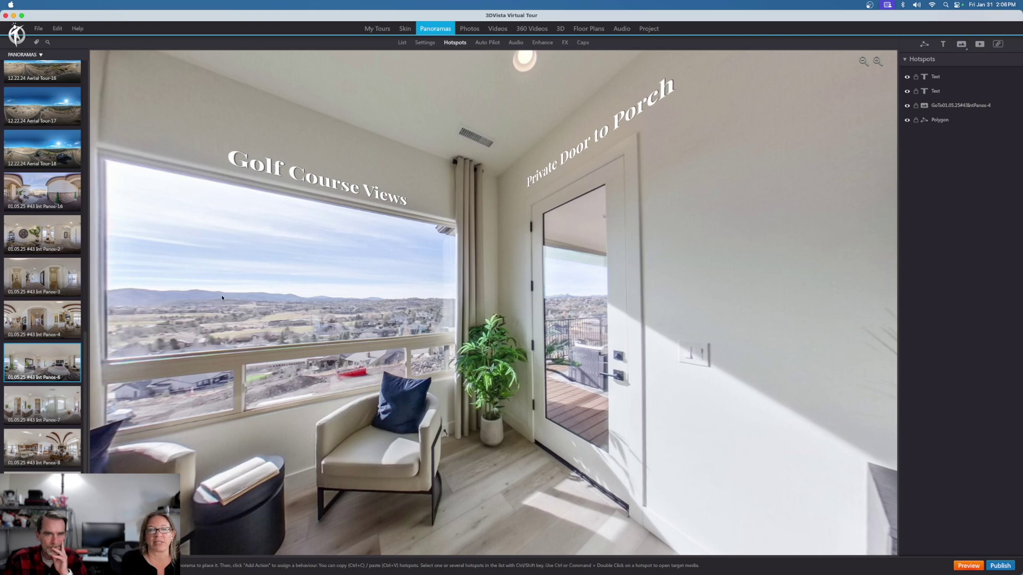
drag(221, 297, 385, 330)
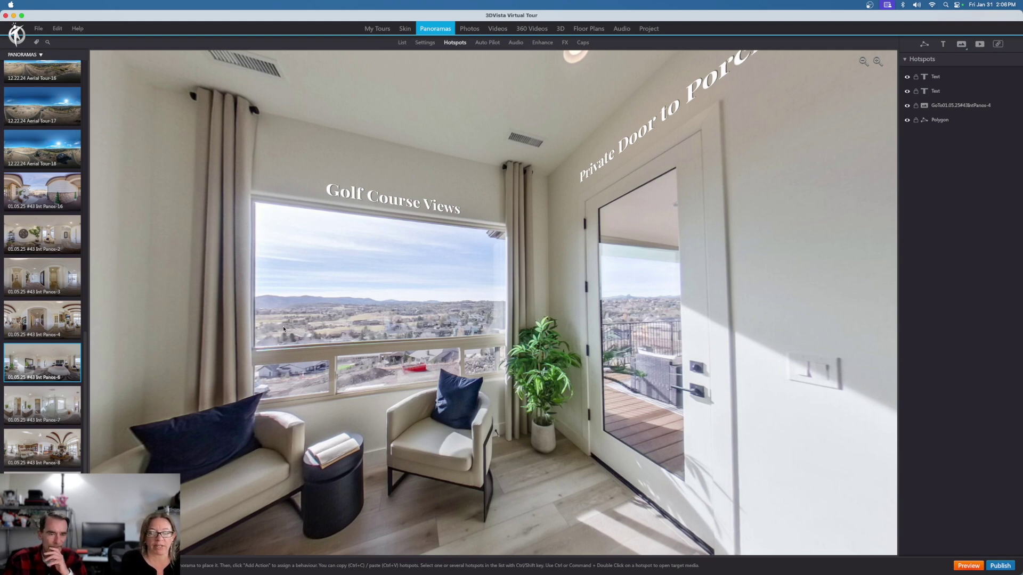
drag(355, 323, 386, 237)
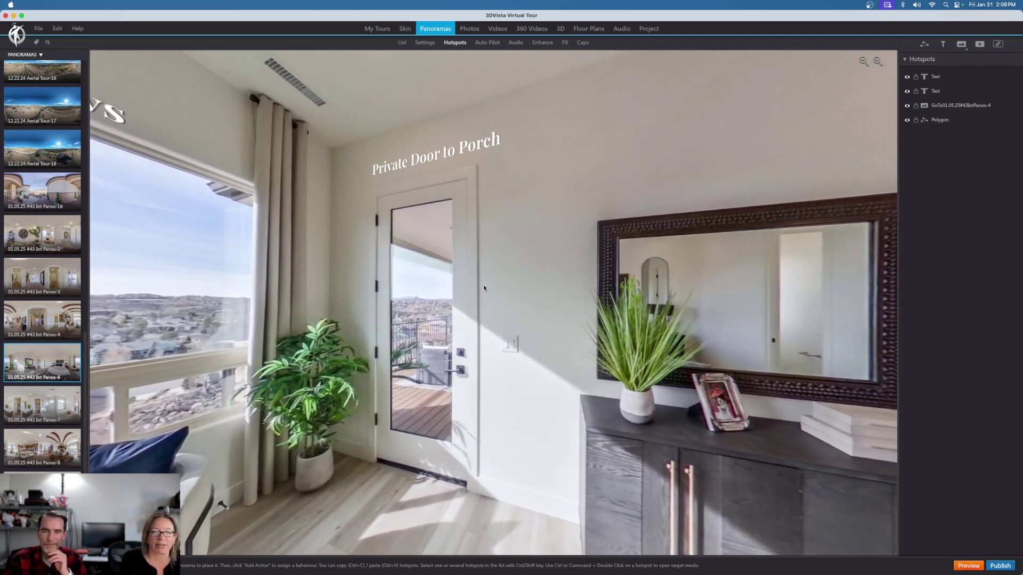
Turn toward the bathroom hotspot and bed, then open and view the Int Panos-7 bathroom panorama.
drag(483, 286, 404, 288)
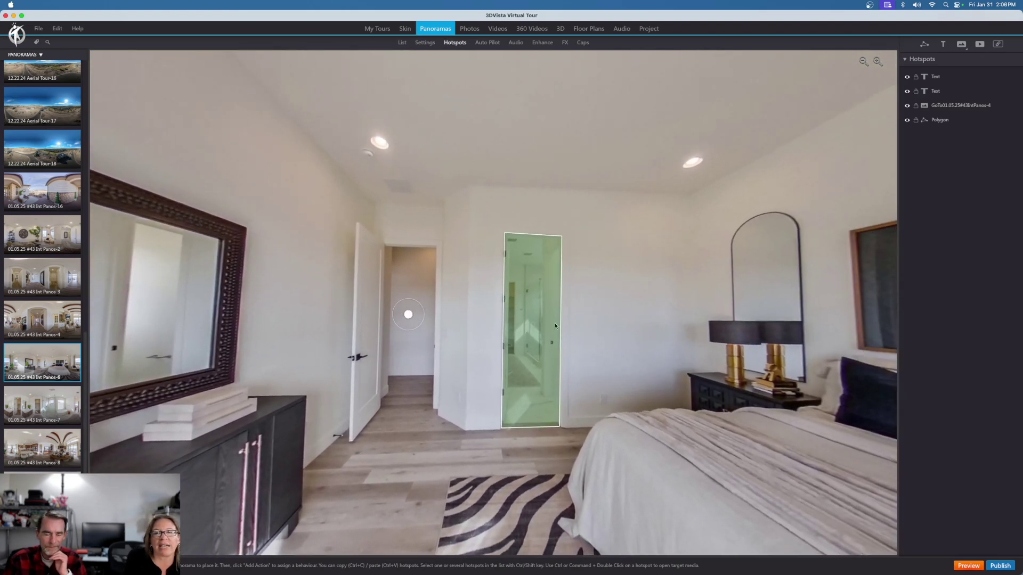
drag(585, 311, 399, 277)
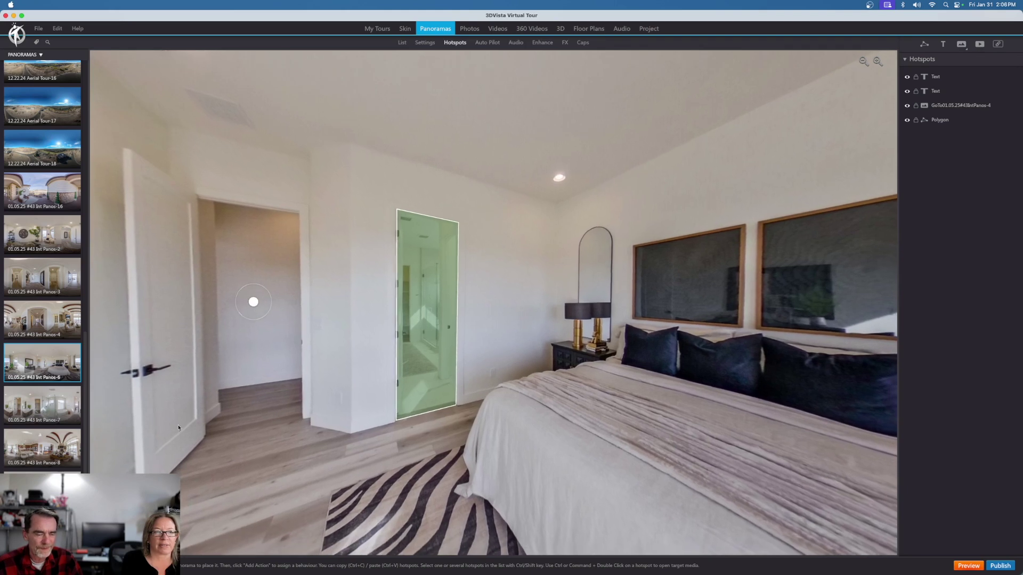
click(48, 404)
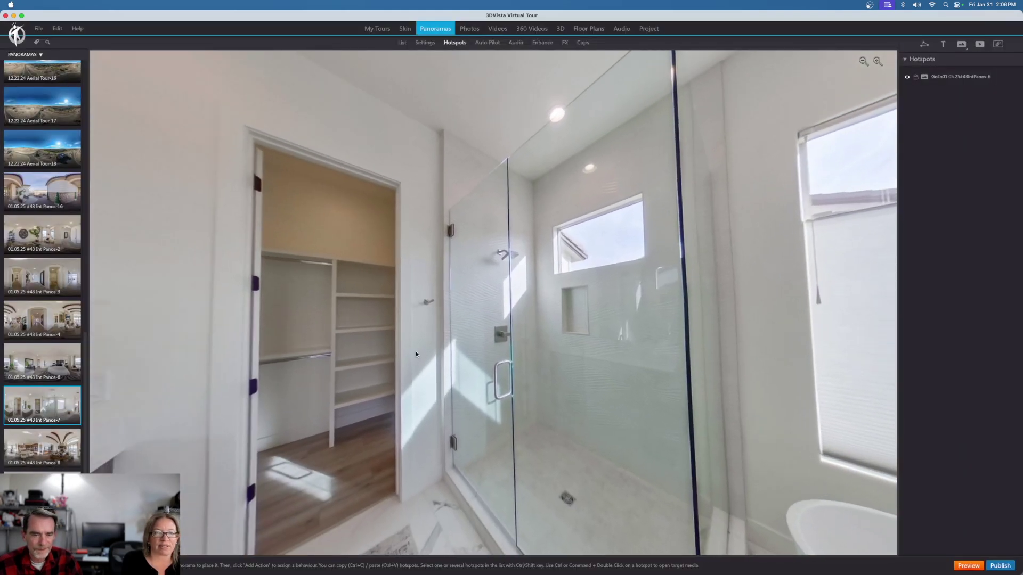
drag(416, 354, 615, 361)
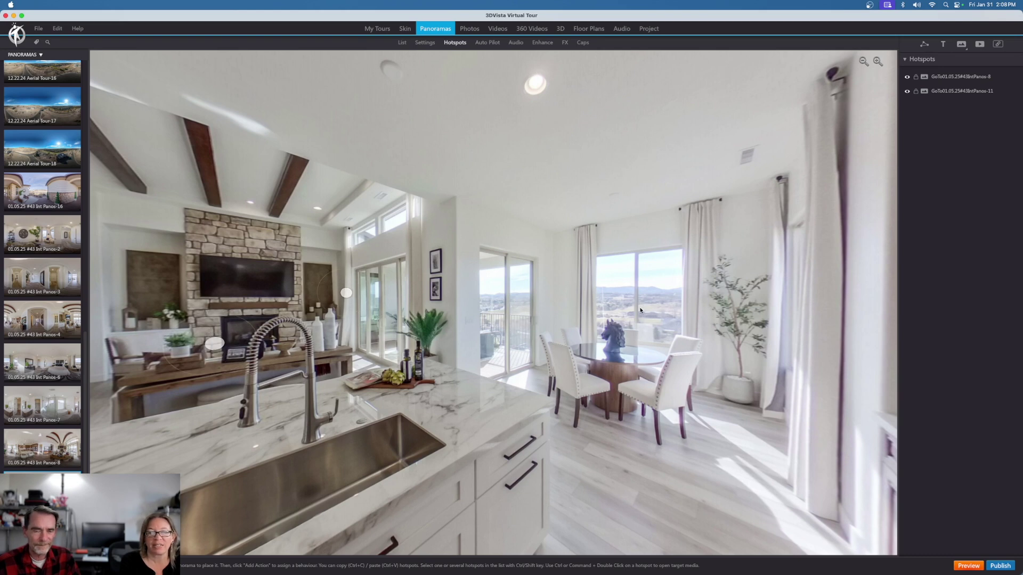
click(526, 307)
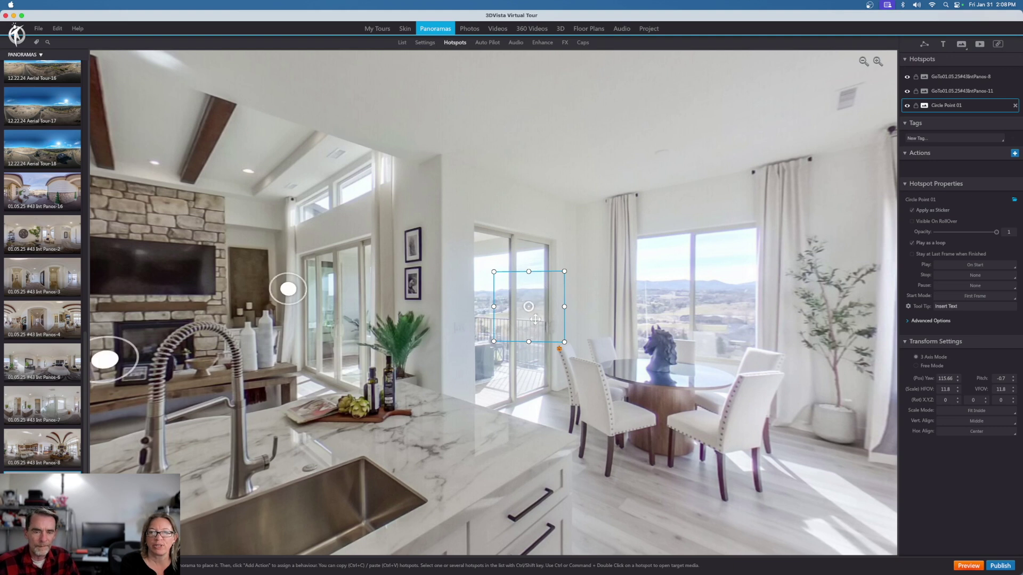
drag(536, 319, 535, 319)
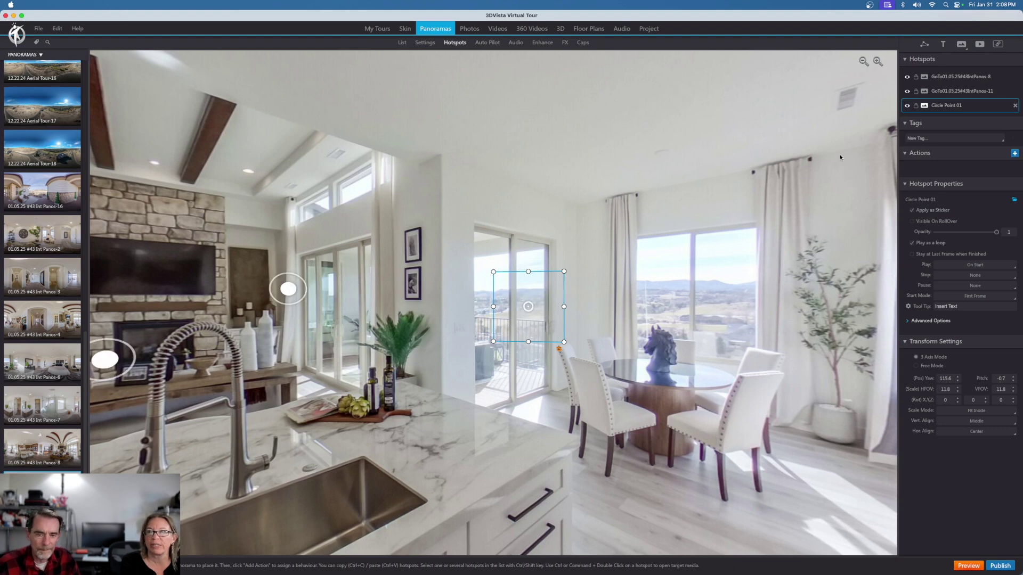
click(1015, 153)
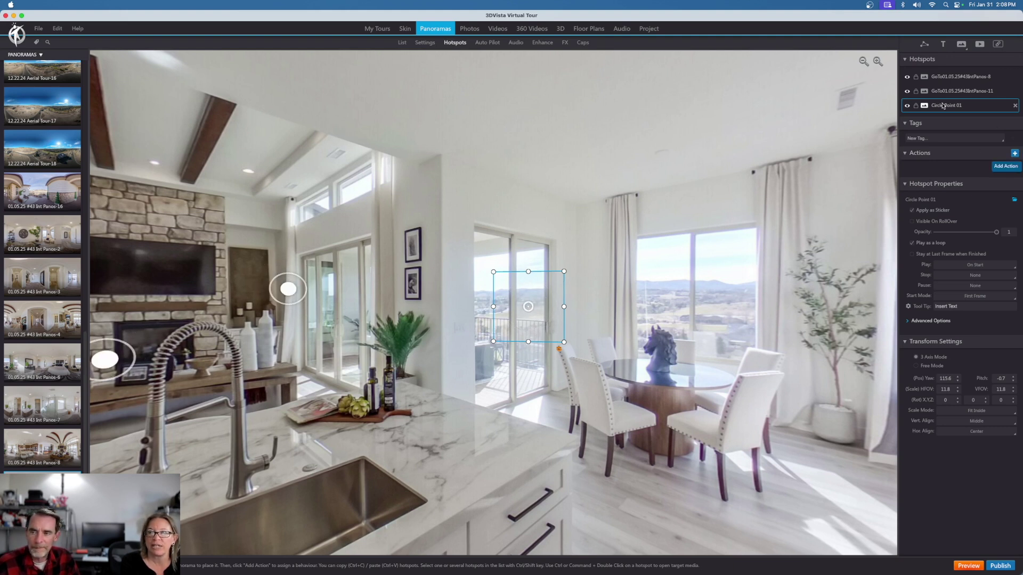
click(1015, 155)
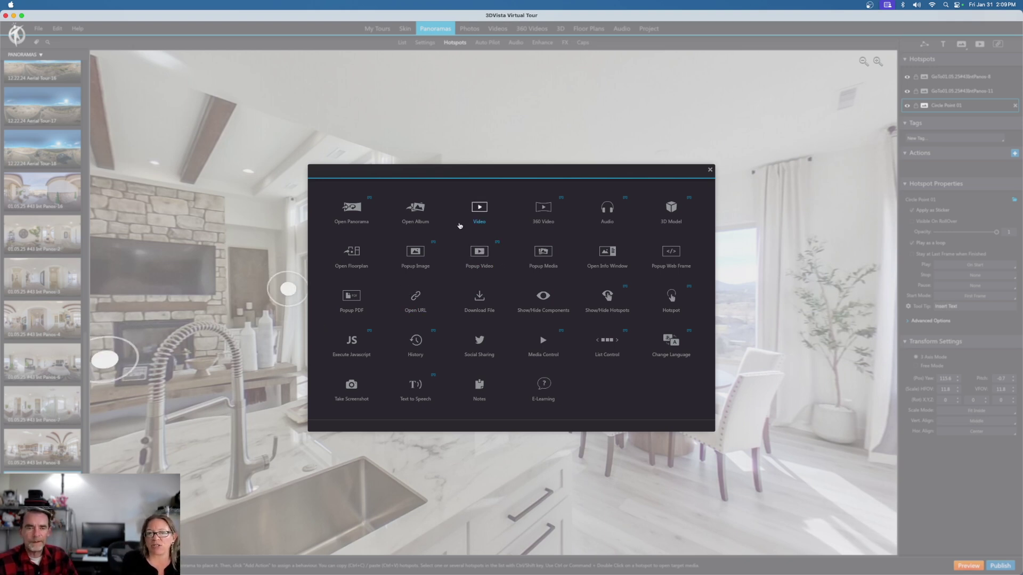
click(709, 170)
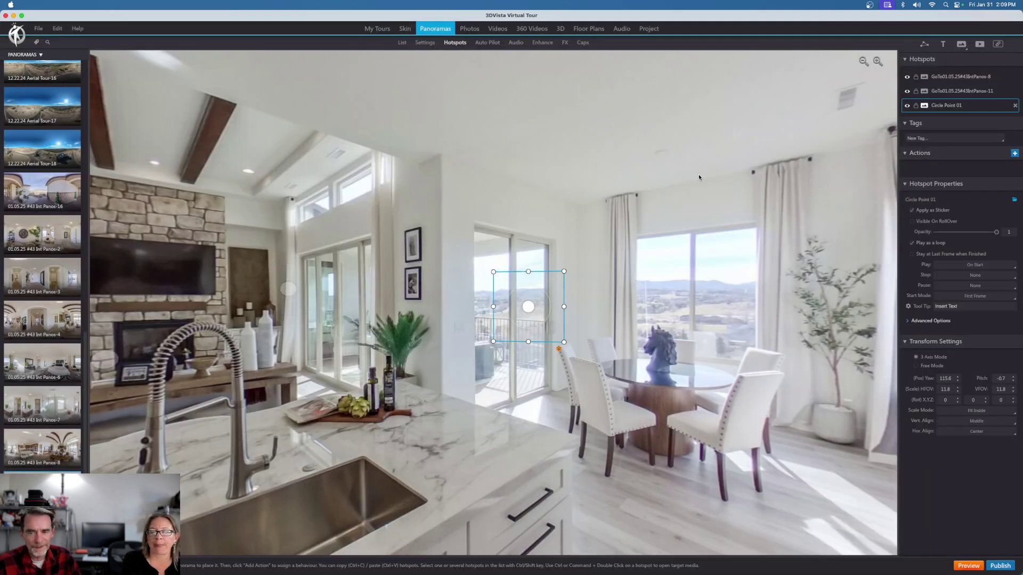
Delete the new circle hotspot, inspect the Int Panos-11 link, then open 12.22.24 Aerial Tour-1.
click(1015, 106)
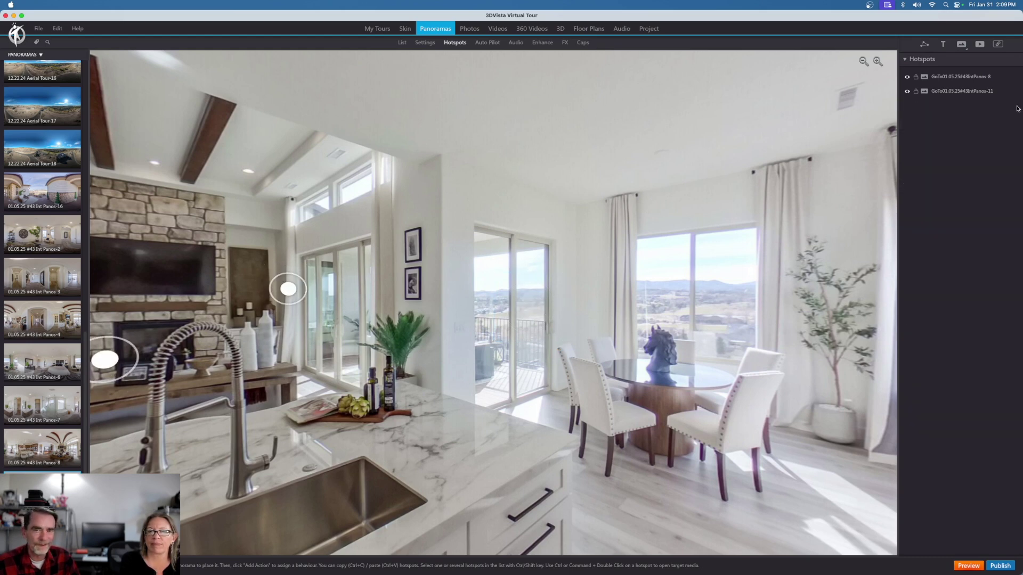
click(288, 290)
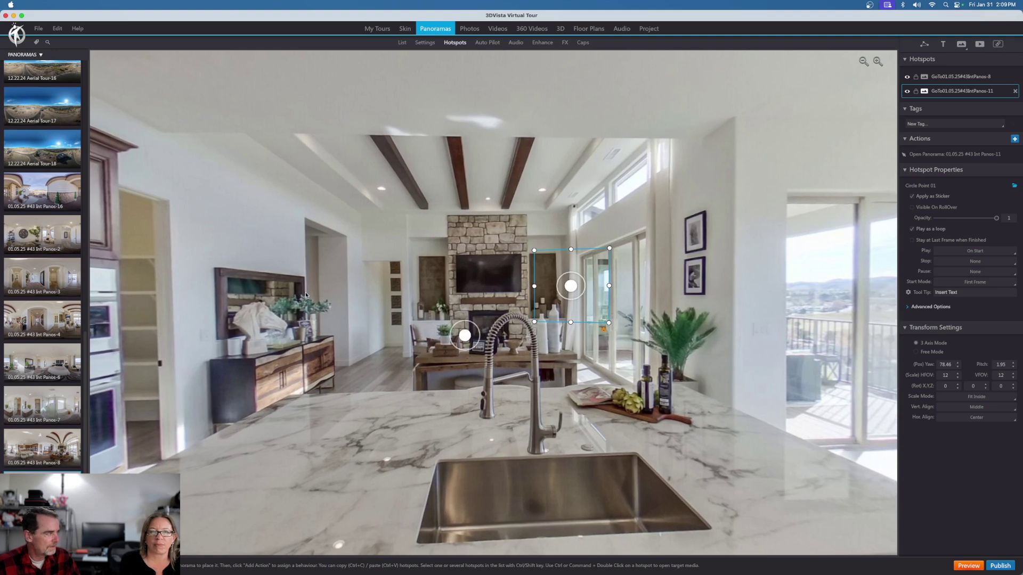
drag(506, 277, 426, 300)
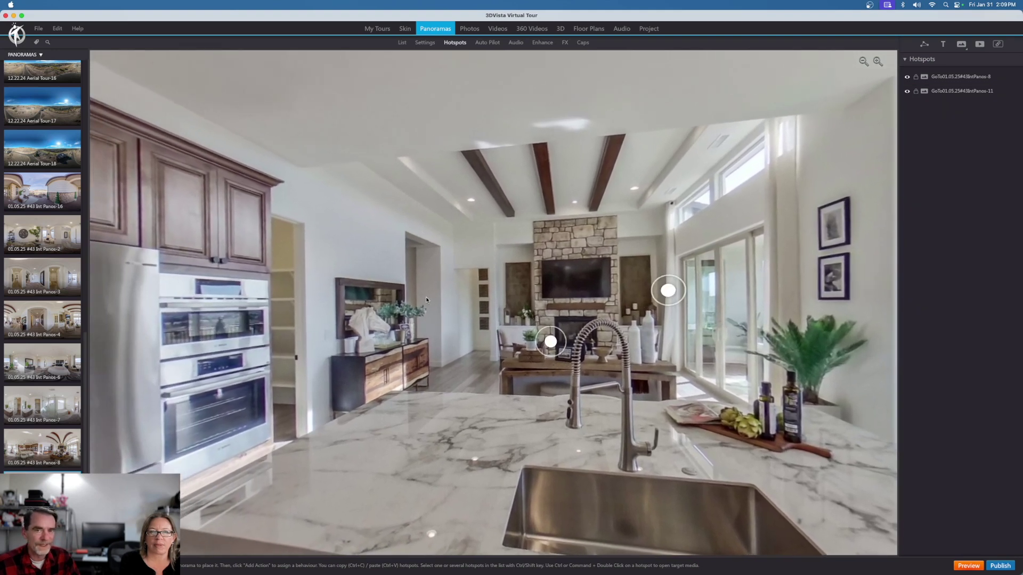
scroll(59, 261, up, 10)
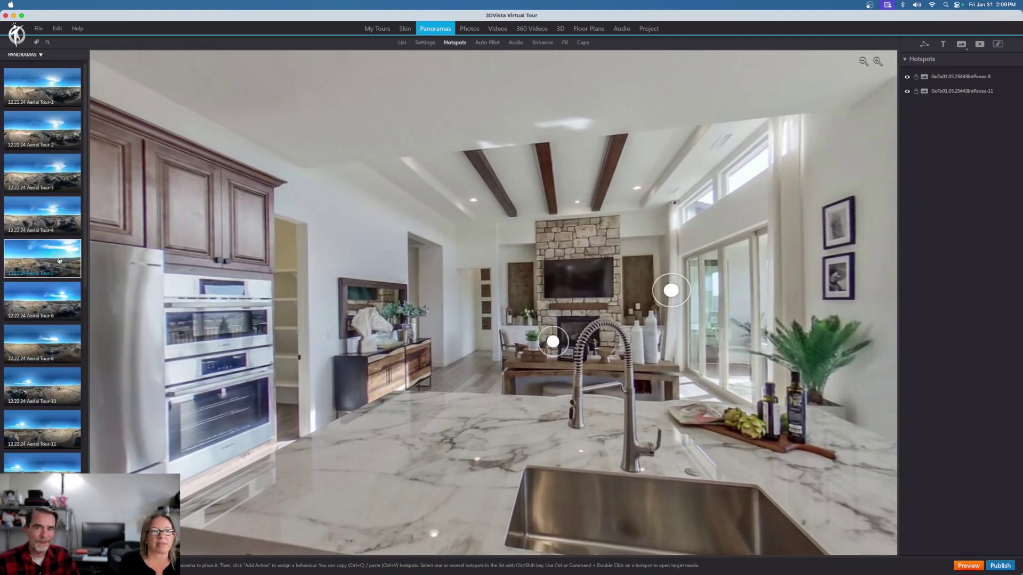
click(44, 89)
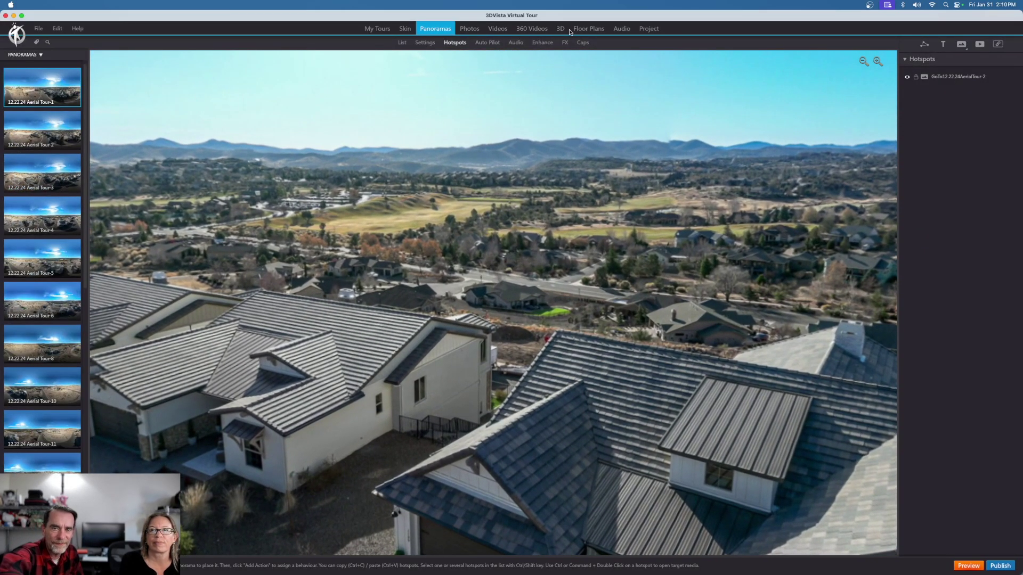
Open the 3DVistaModel site model from the 3D models section.
click(561, 30)
click(50, 66)
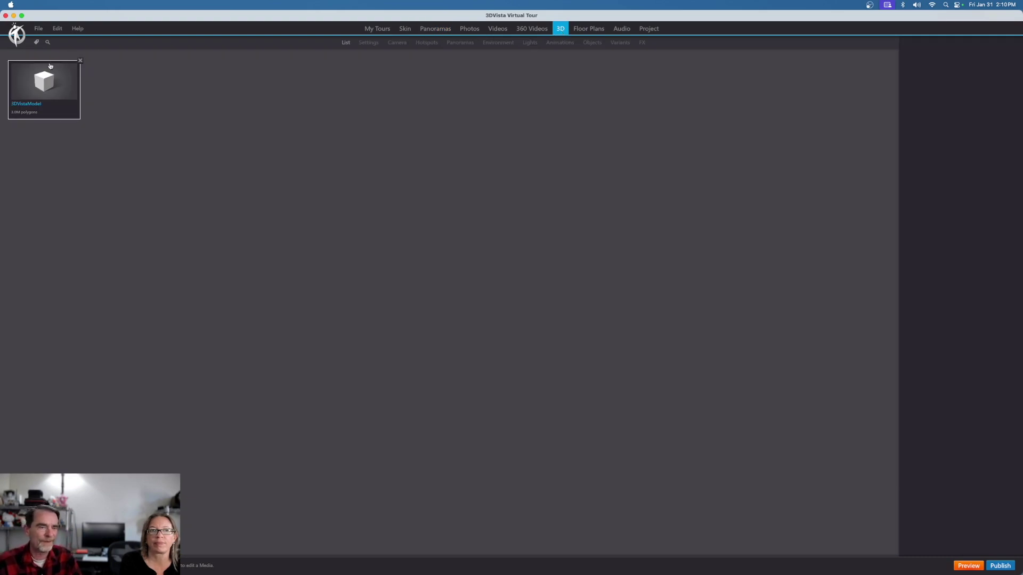
double_click(53, 96)
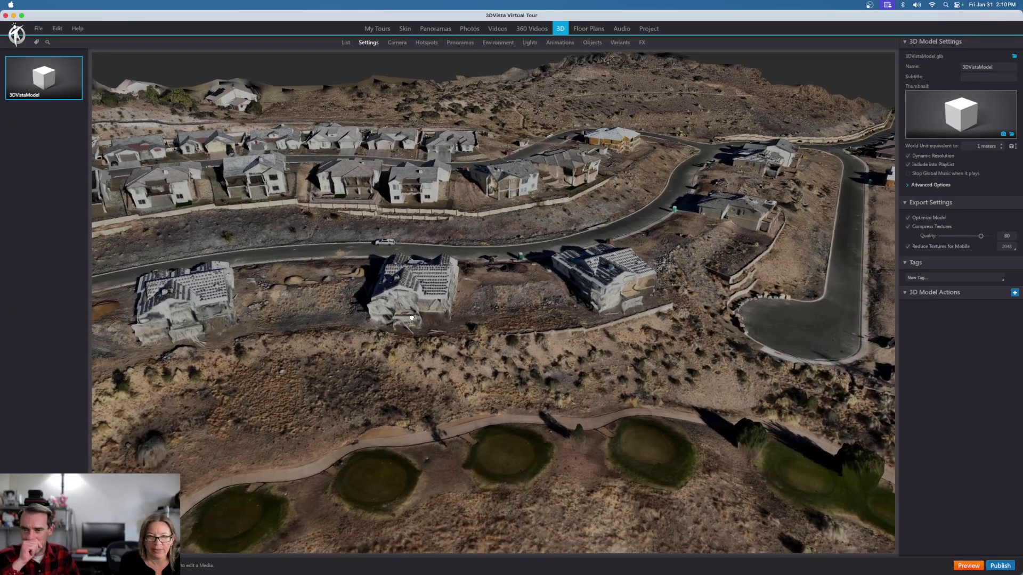
Orbit and zoom the site model to view the houses and diagonal road.
drag(411, 318, 335, 364)
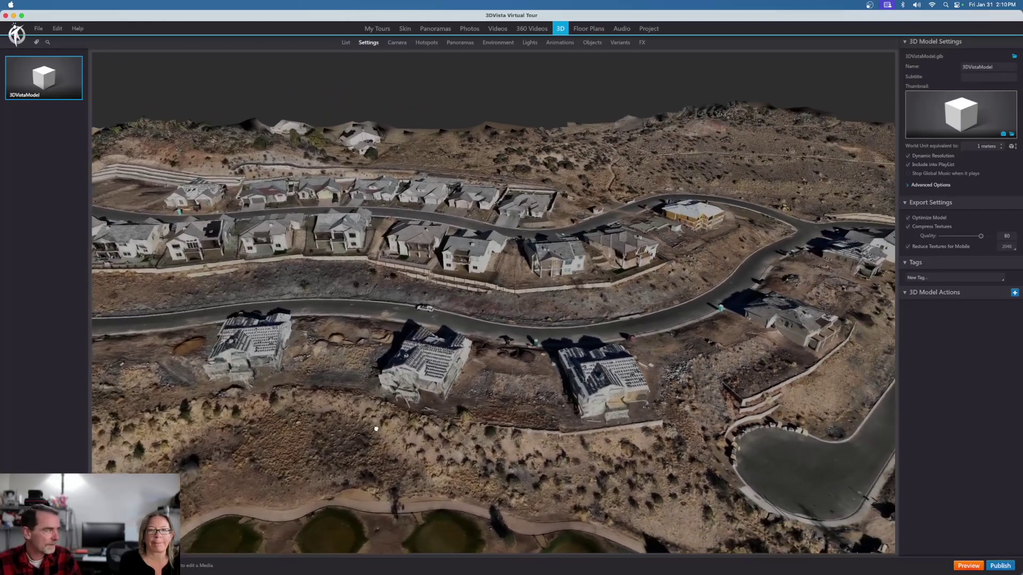
drag(376, 429, 411, 311)
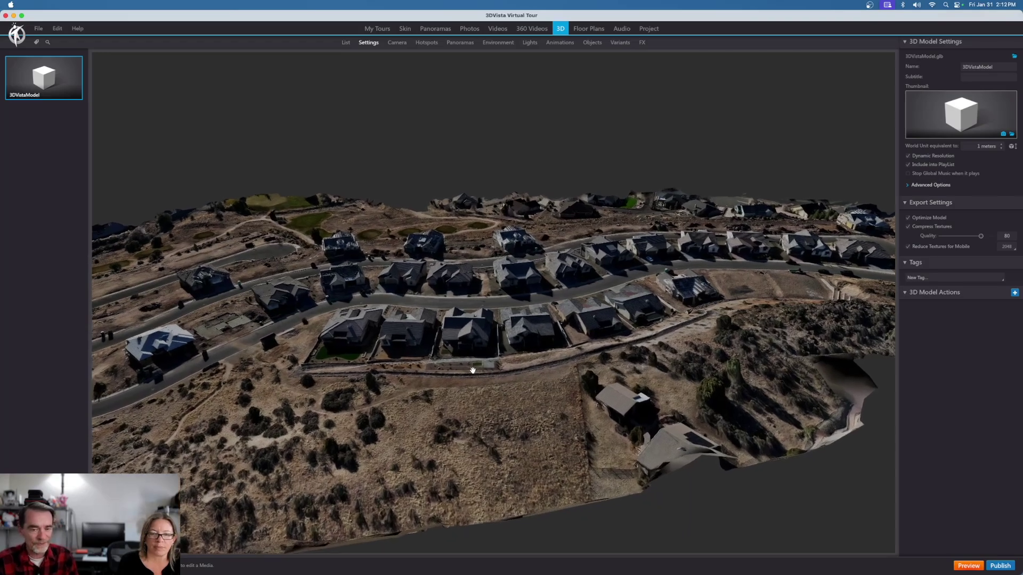
scroll(470, 370, up, 5)
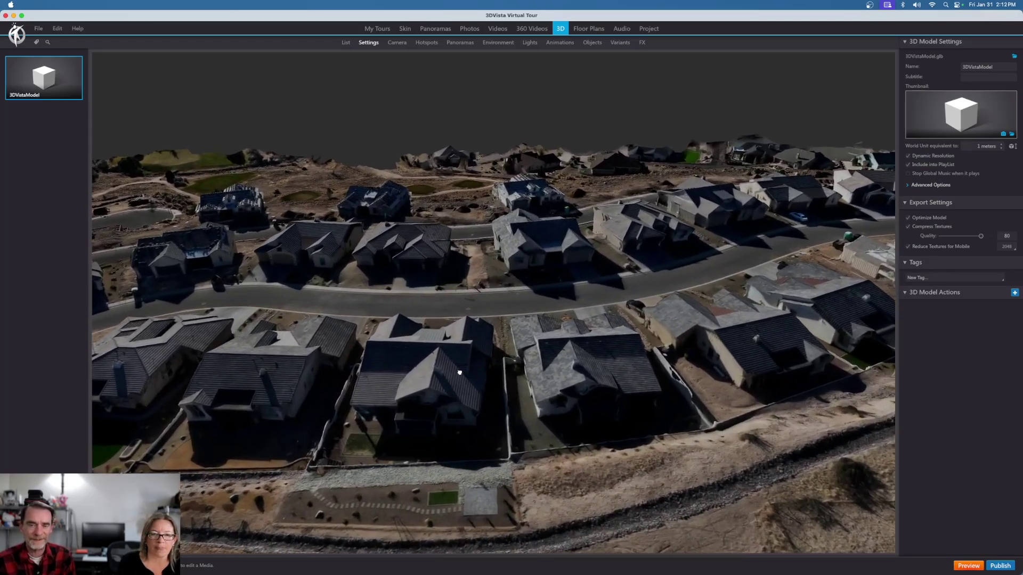
drag(459, 373, 520, 303)
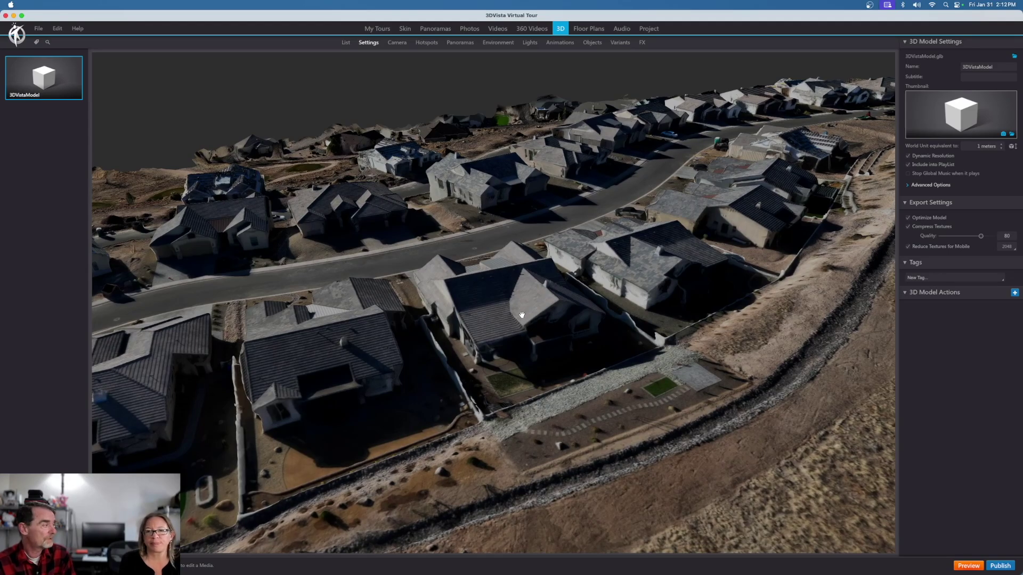
scroll(538, 306, down, 5)
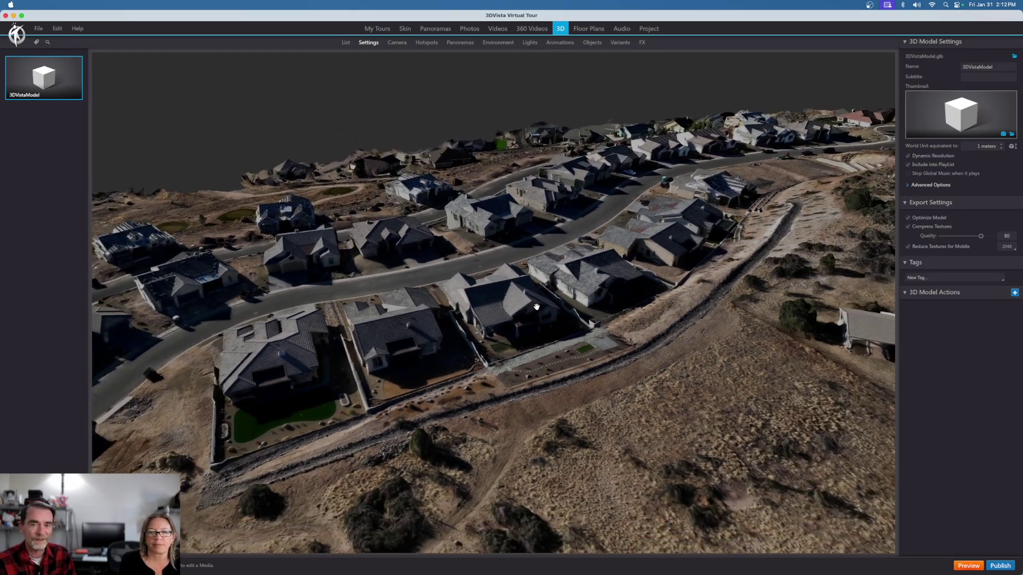
drag(537, 306, 455, 397)
Zoom in on the 3DVistaModel site model in the viewport.
scroll(420, 351, up, 5)
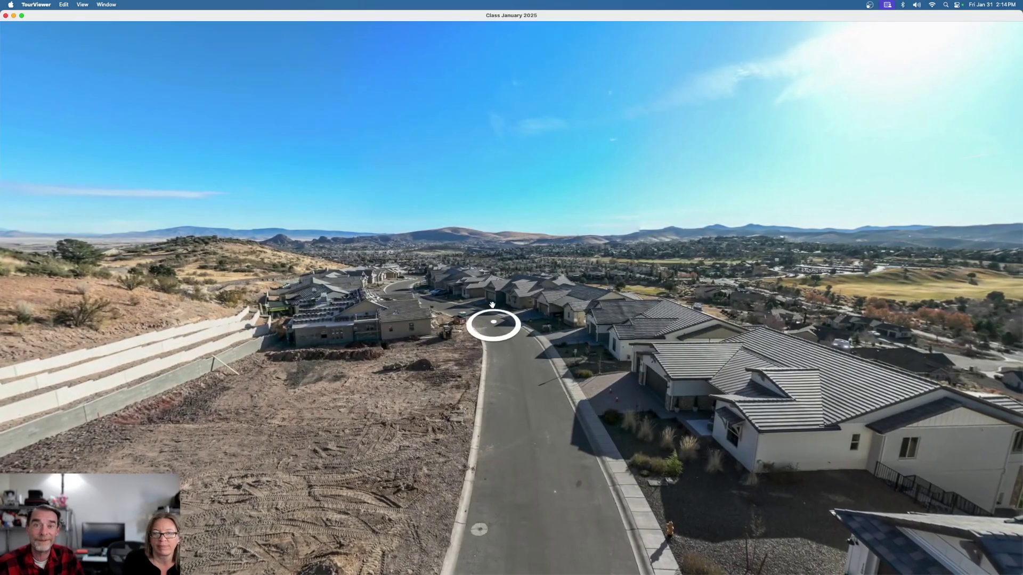
In the preview, look along the aerial road and advance to the next viewpoint.
drag(493, 305, 520, 317)
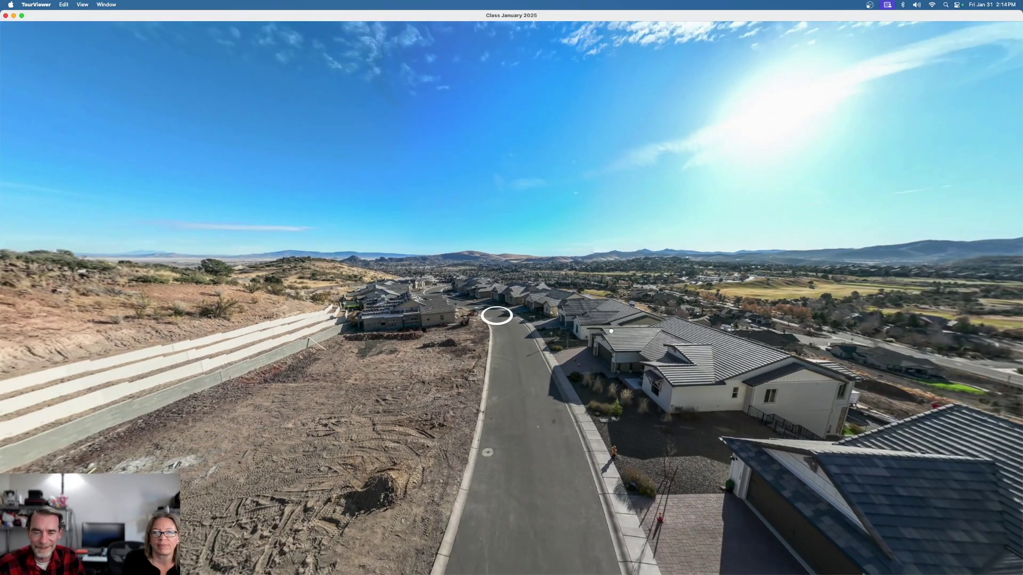
drag(611, 330, 185, 264)
drag(292, 270, 400, 280)
drag(504, 268, 282, 286)
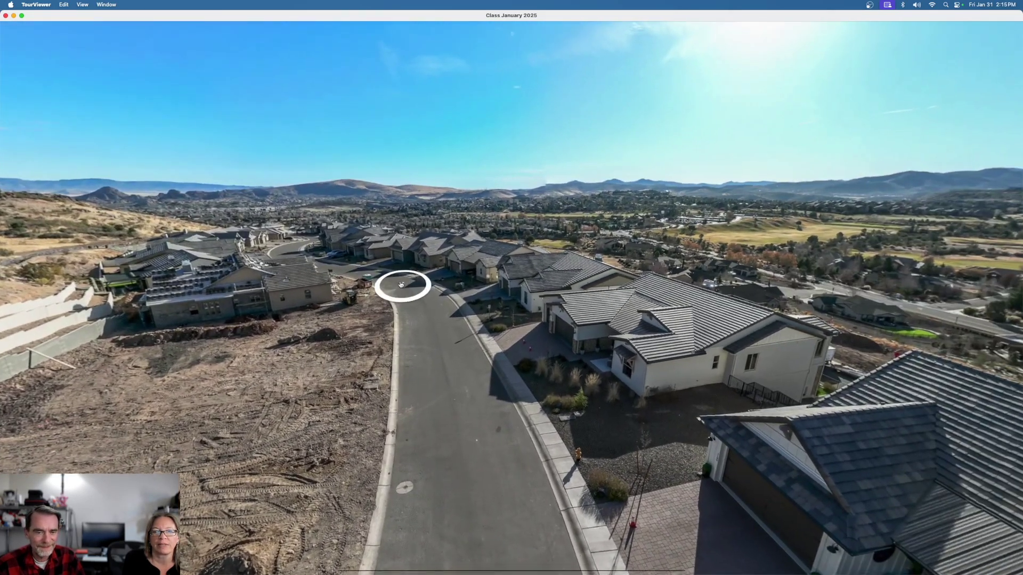
click(398, 286)
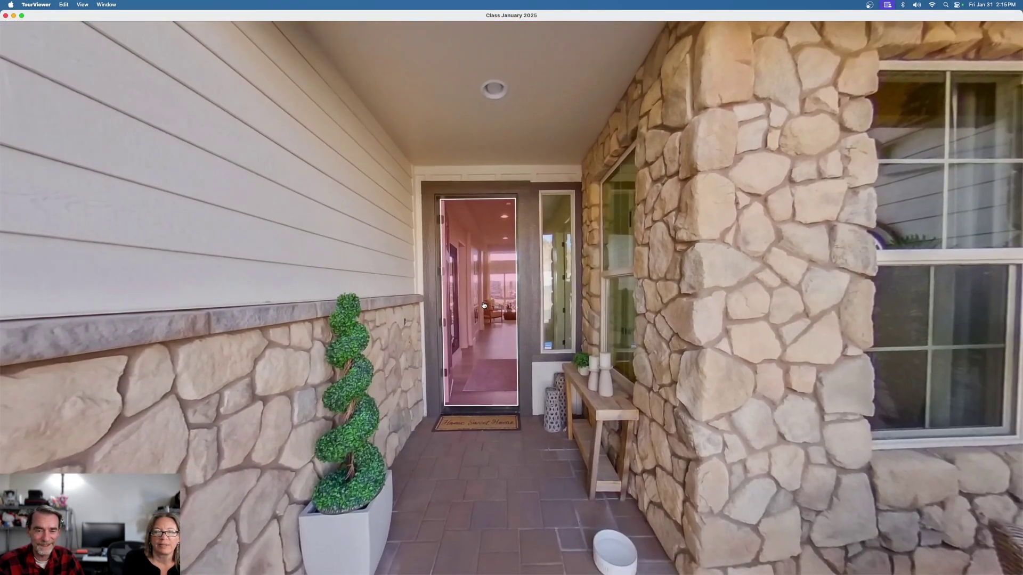
Enter the hallway through the front doorway, then exit via the pink front door to the porch.
click(484, 305)
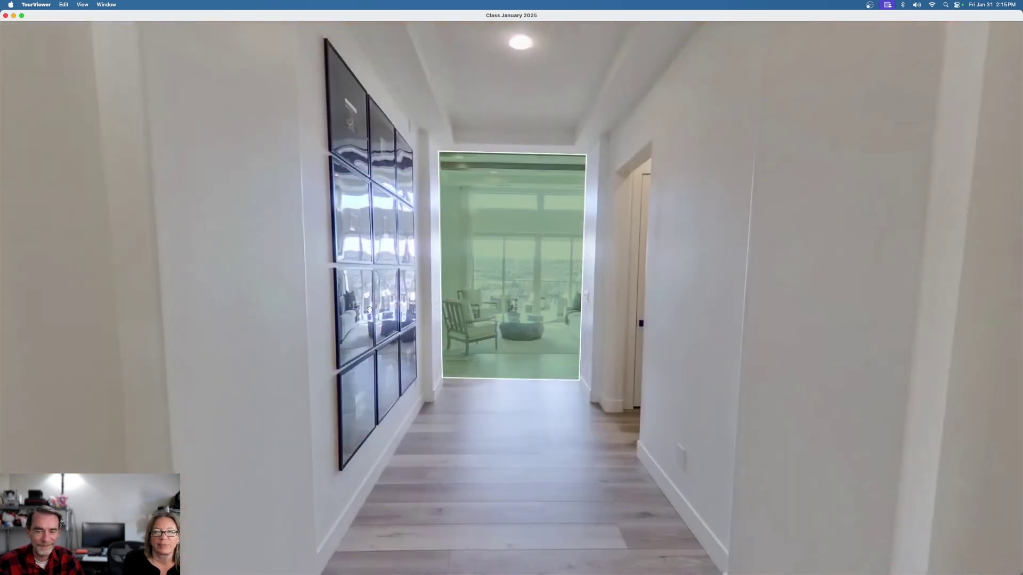
drag(369, 309, 819, 308)
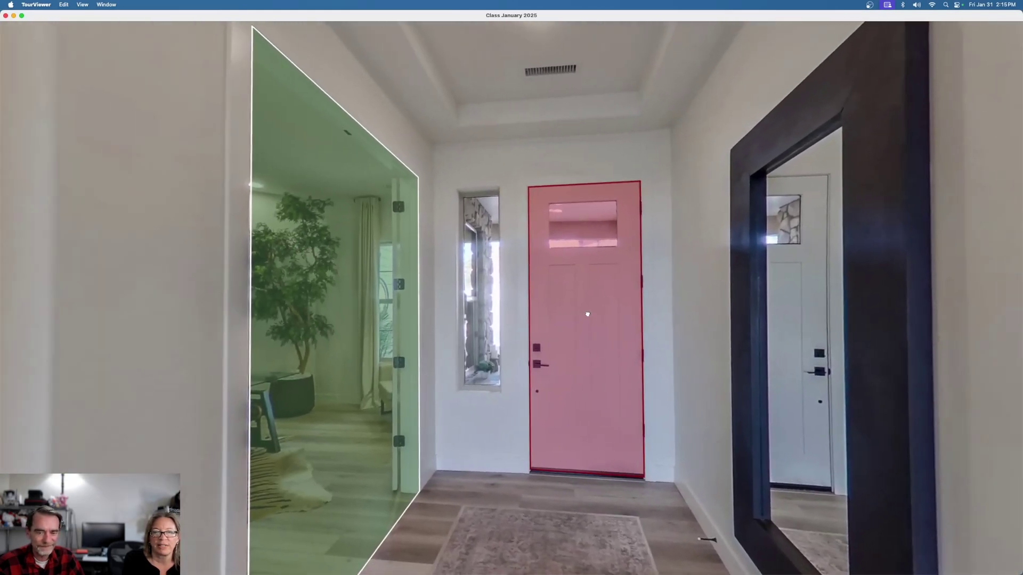
click(587, 314)
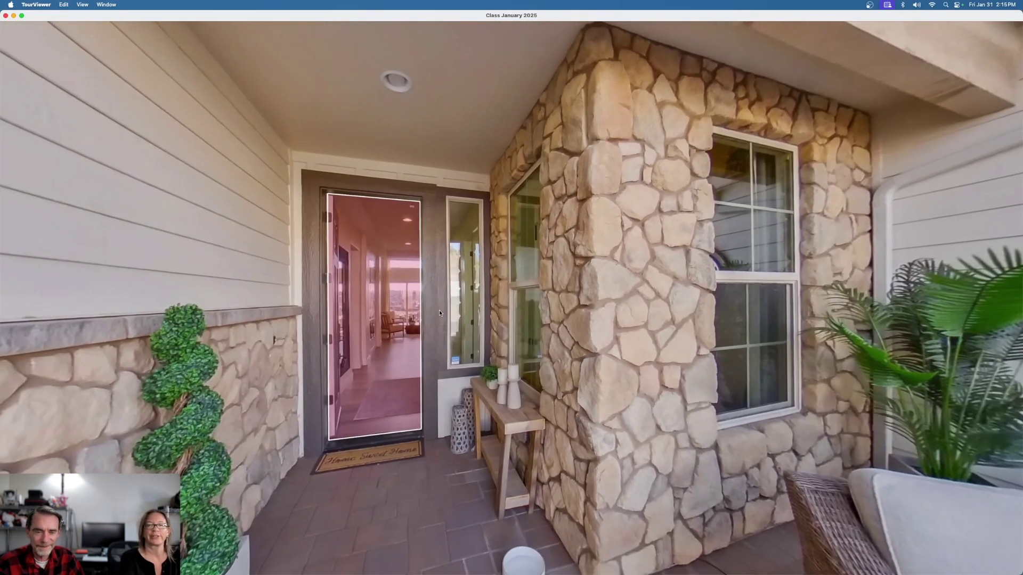
drag(439, 313, 440, 228)
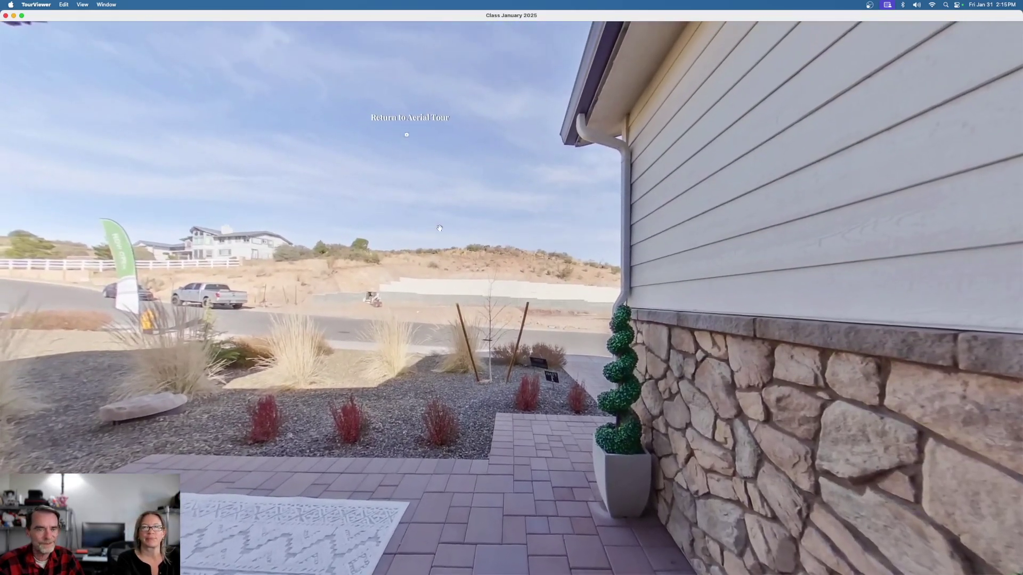
Return to the aerial tour and advance three viewpoints down the road.
click(401, 142)
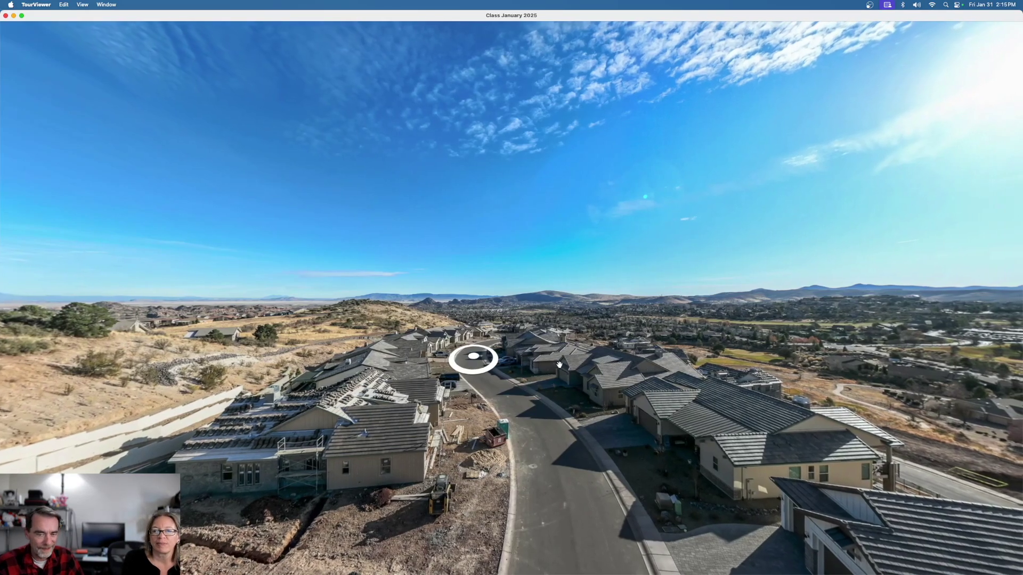
drag(472, 358, 358, 306)
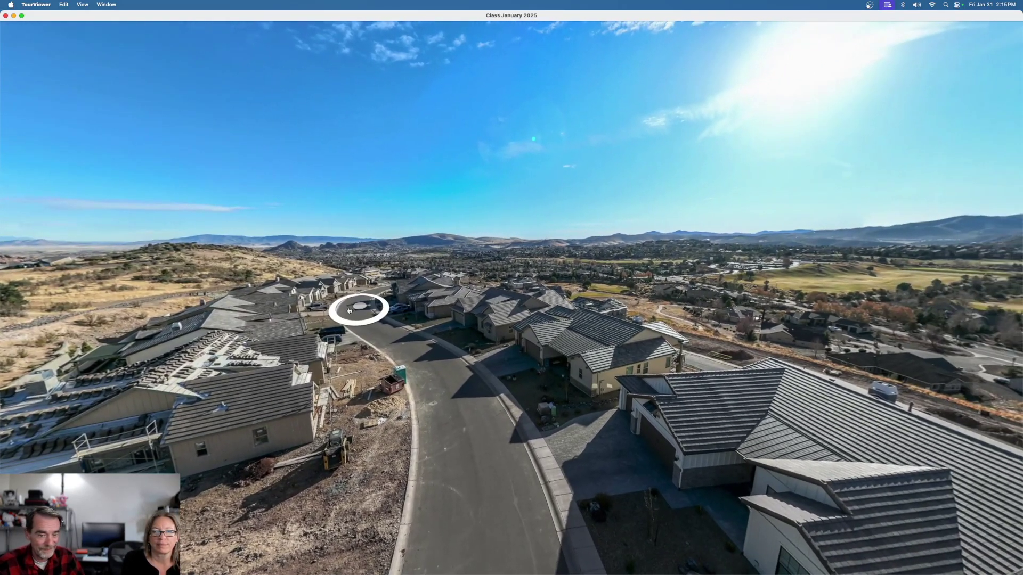
click(359, 306)
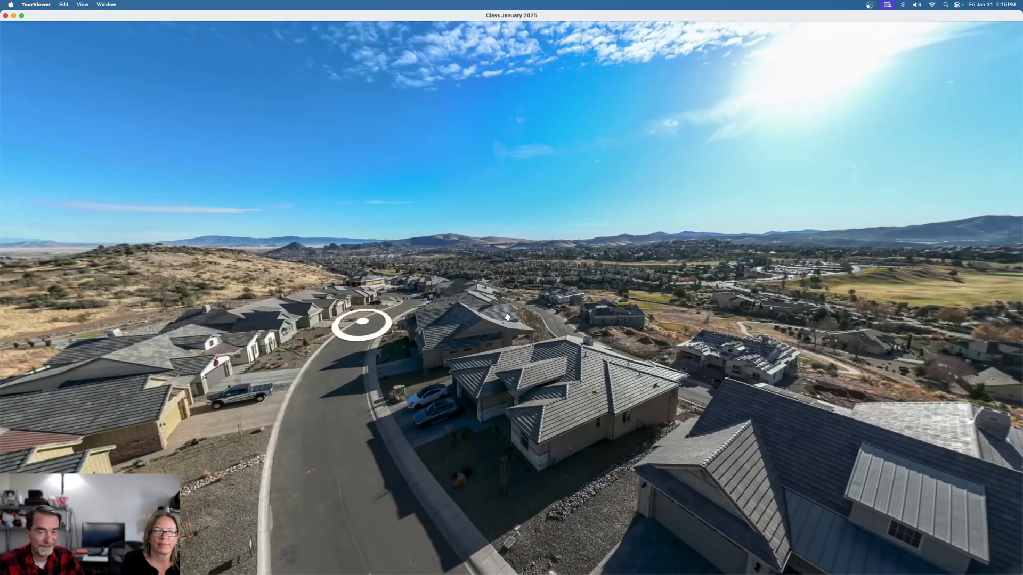
drag(507, 318, 343, 314)
click(298, 318)
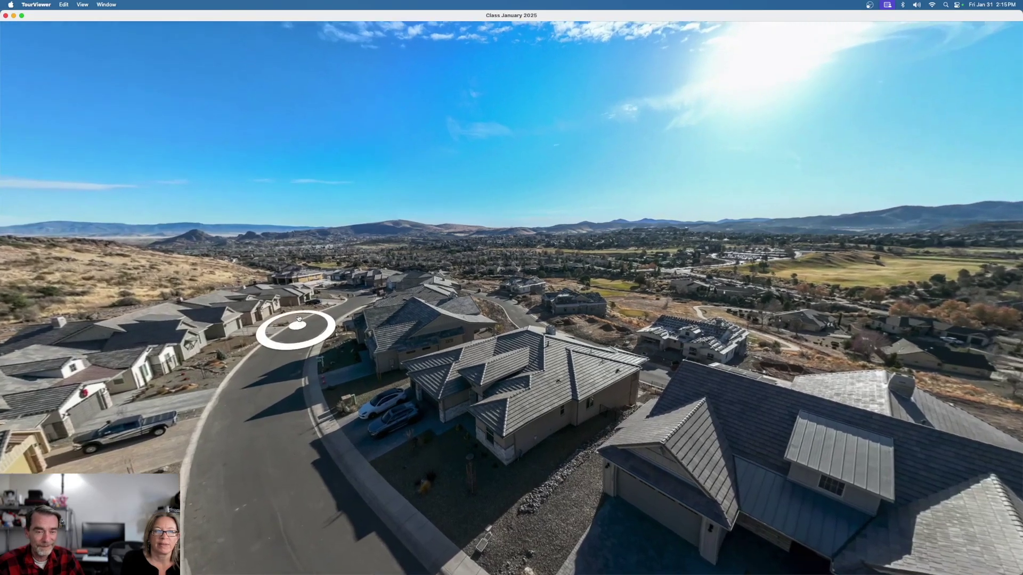
drag(660, 318, 277, 239)
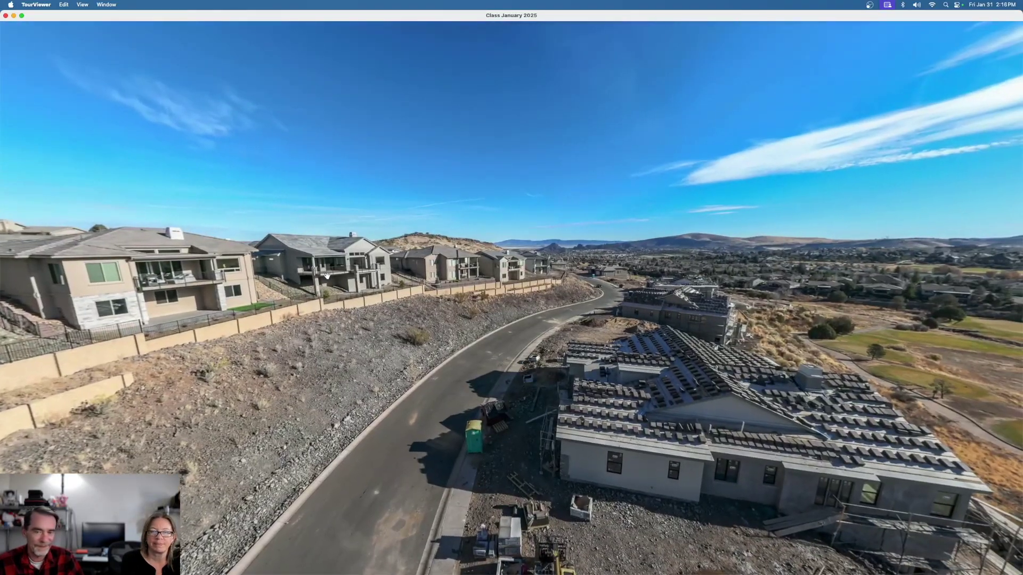
click(527, 363)
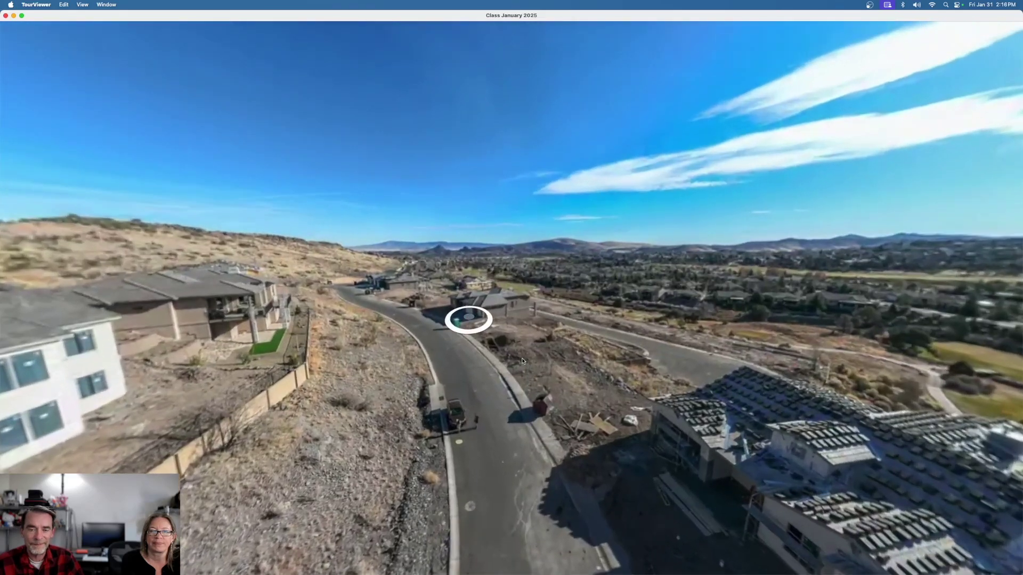
Continue past the curving road and yellow scaffolded house to the viewpoint overlooking Lot #43.
click(468, 321)
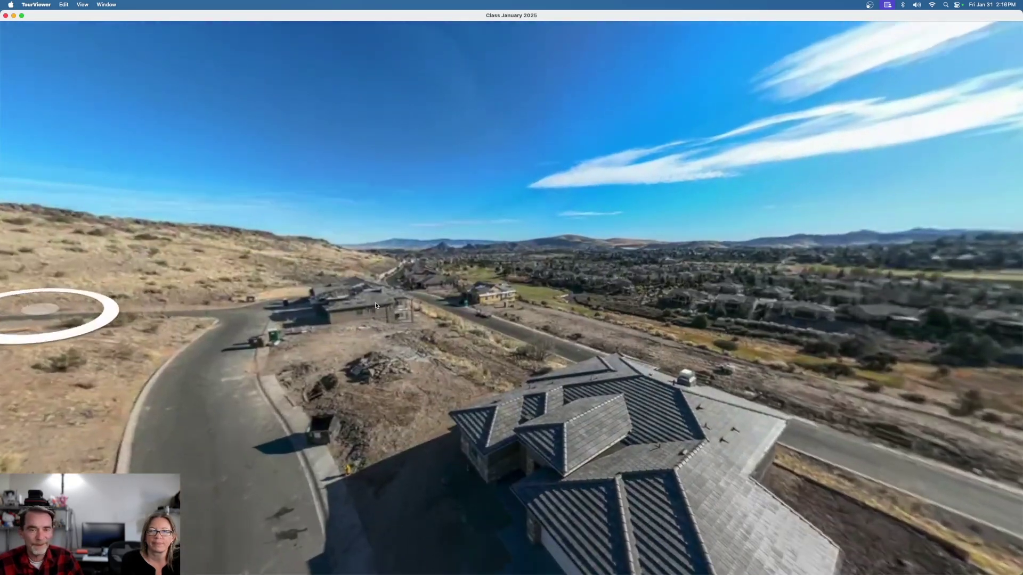
drag(375, 302, 528, 307)
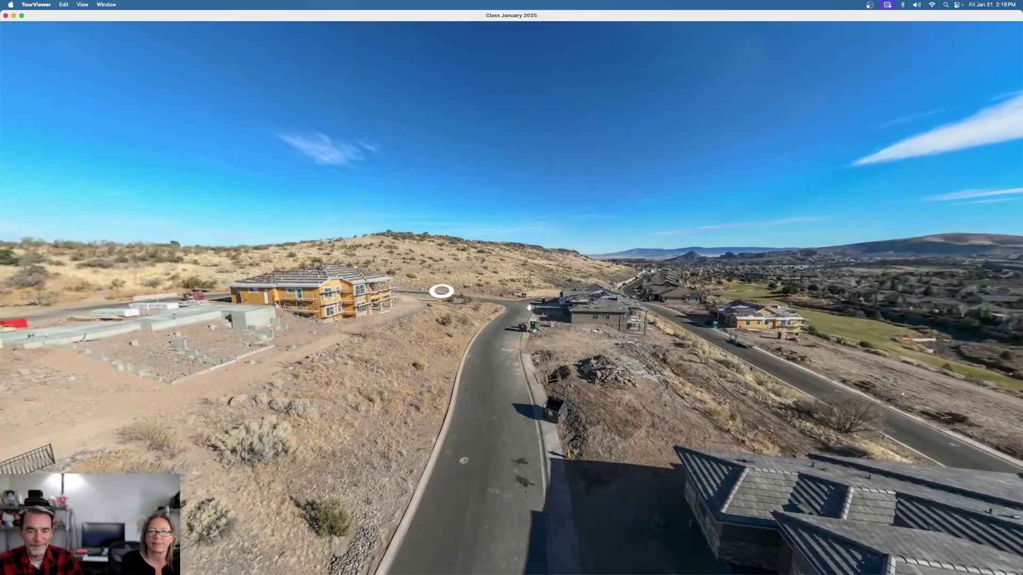
click(443, 296)
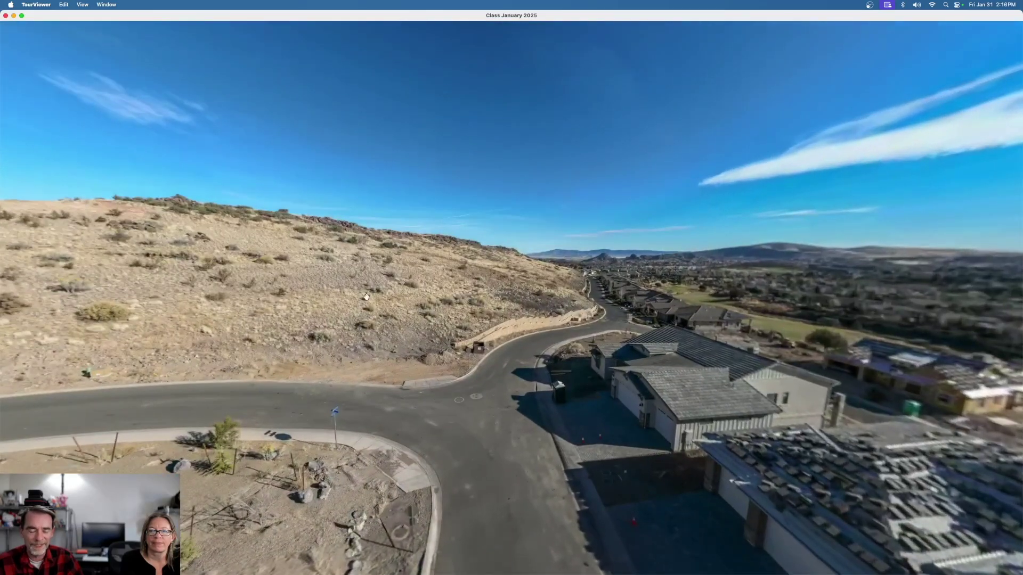
click(366, 348)
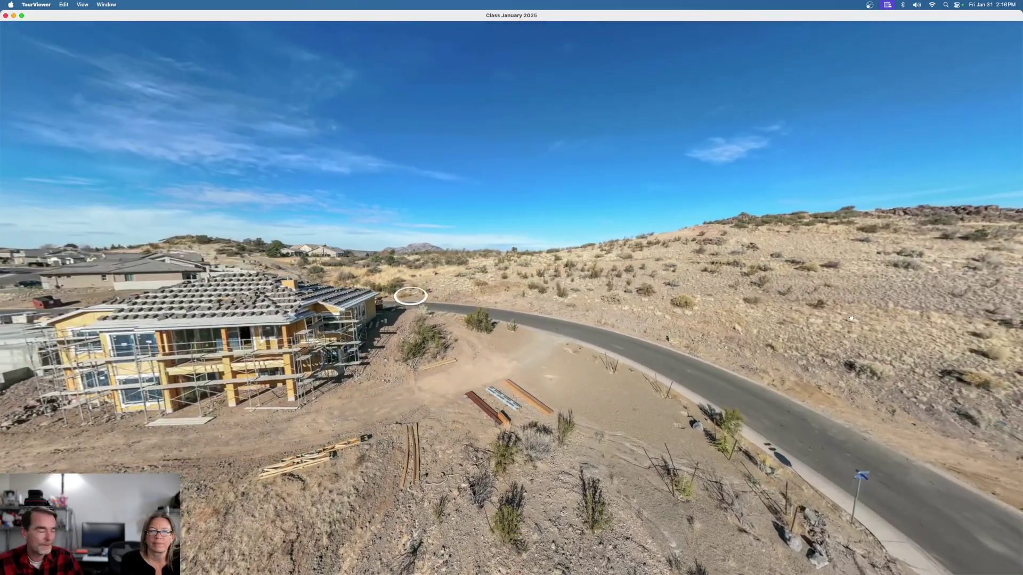
click(408, 300)
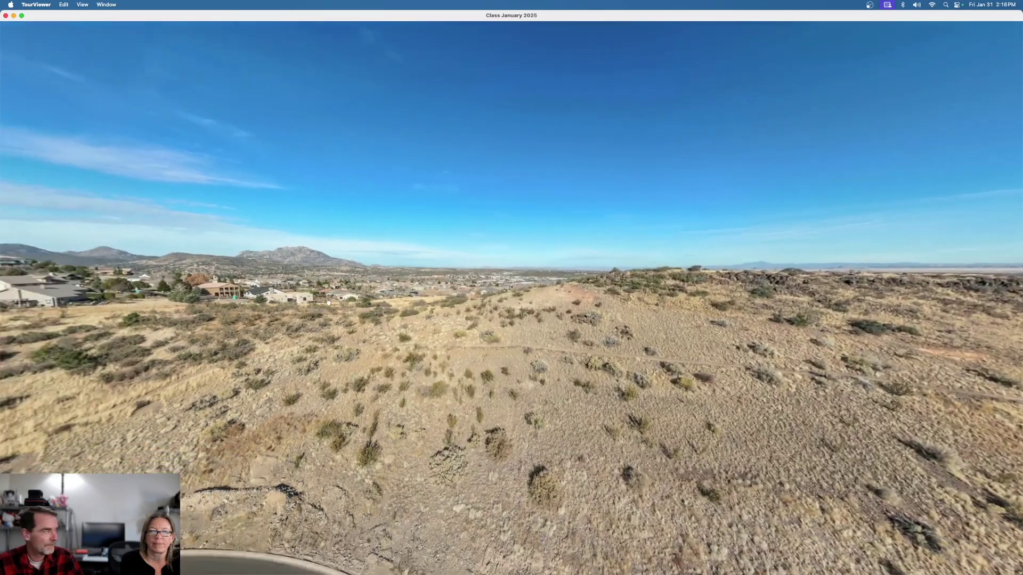
drag(329, 303, 479, 326)
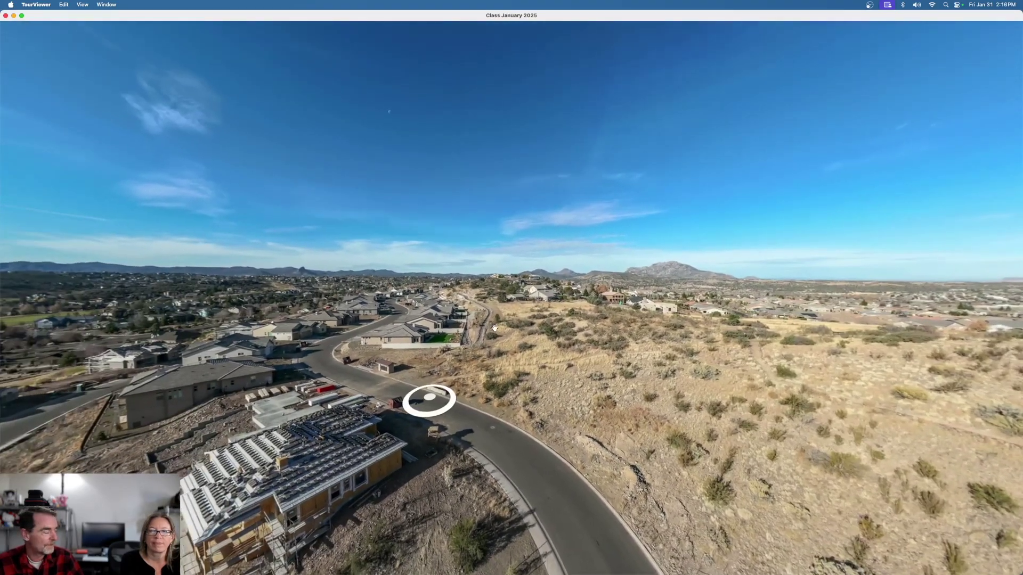
click(429, 398)
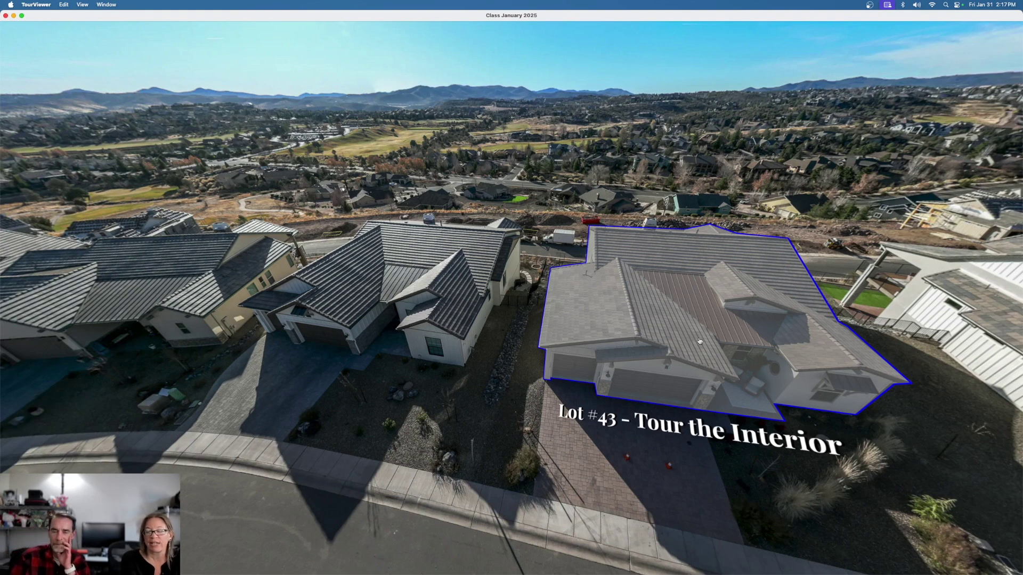
drag(691, 341, 263, 255)
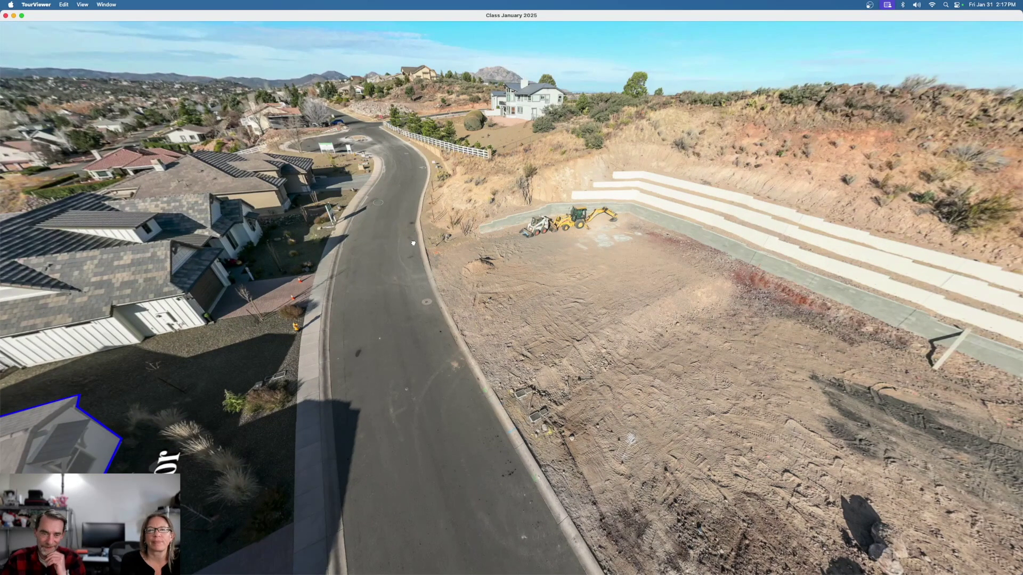
drag(412, 243, 680, 239)
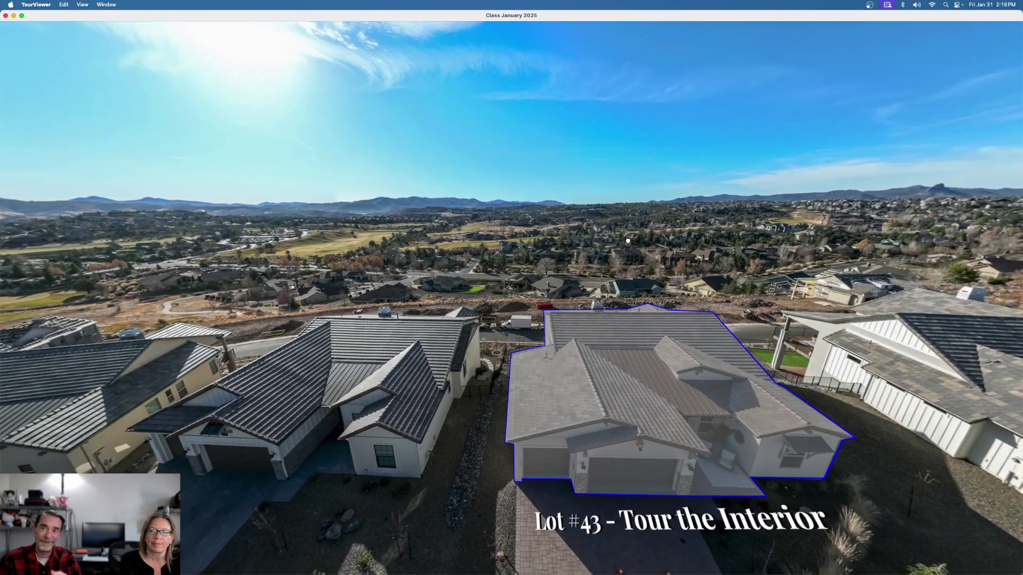
drag(609, 241, 598, 135)
drag(499, 408, 489, 441)
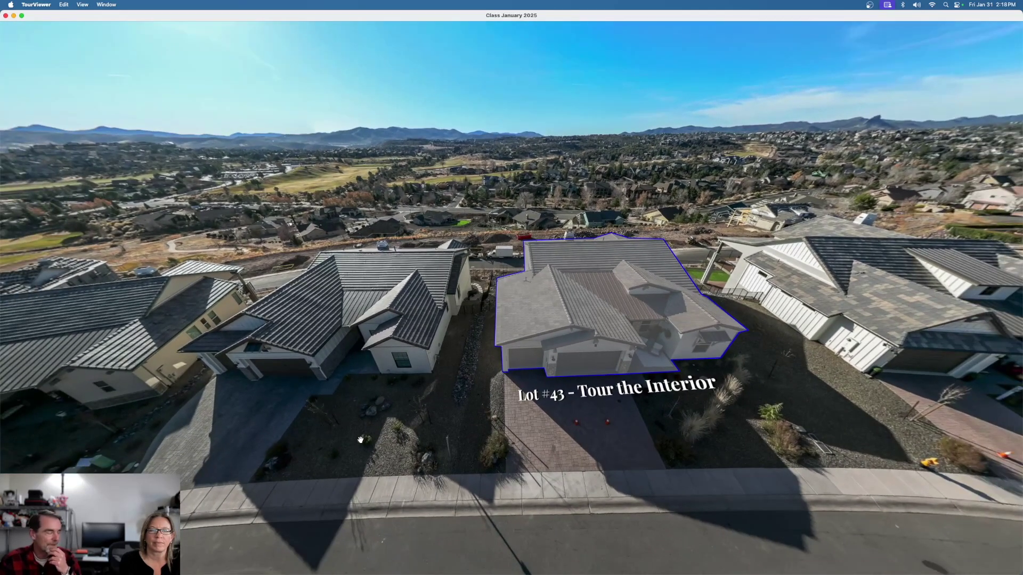
drag(360, 440, 426, 487)
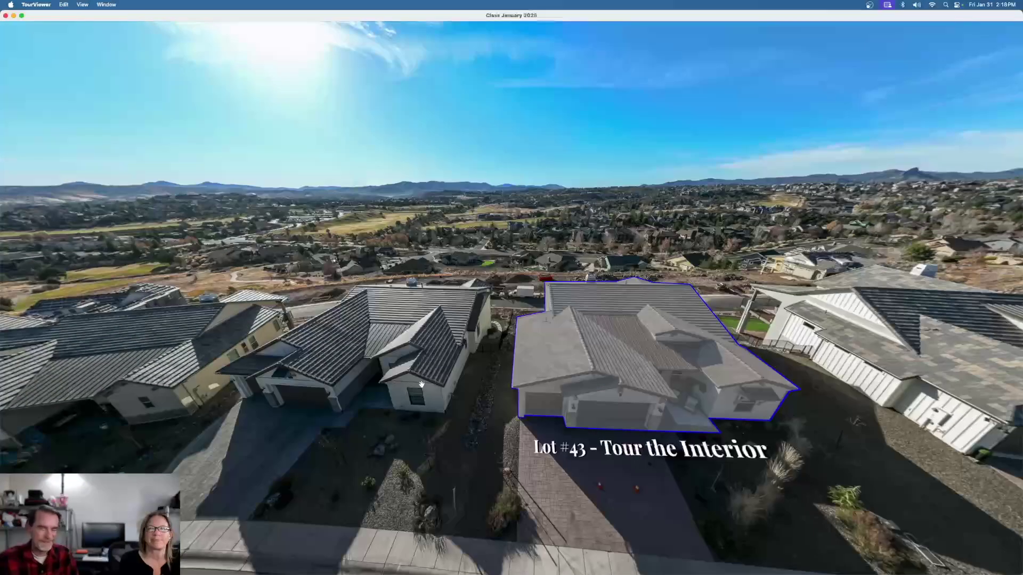